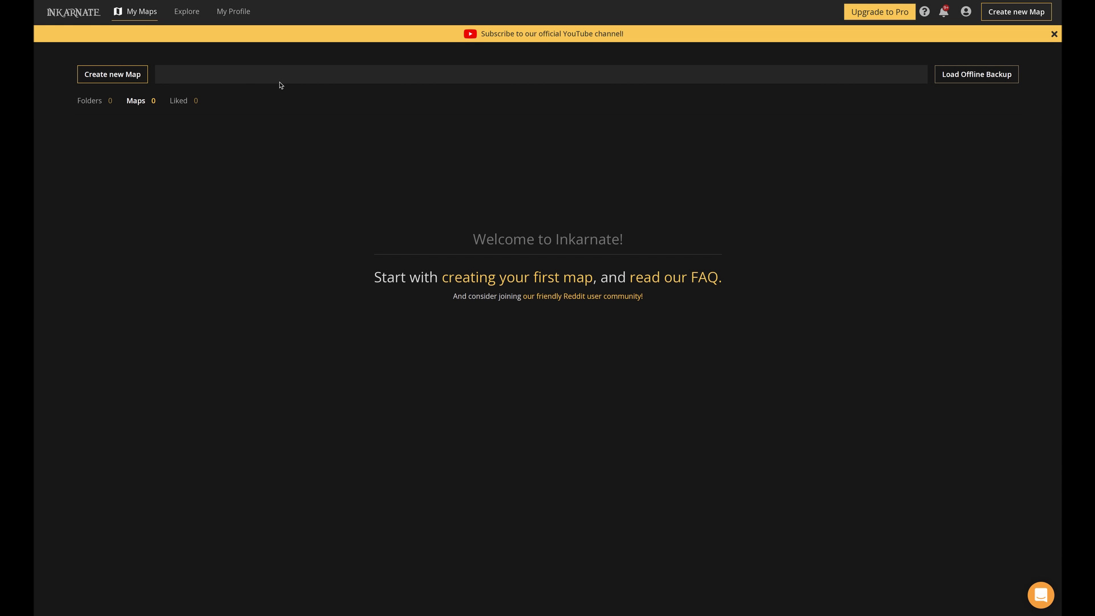
Create a new Fantasy Regional HD: Free map at High (2k), Landscape 40 x 30 tiles.
left_click(120, 76)
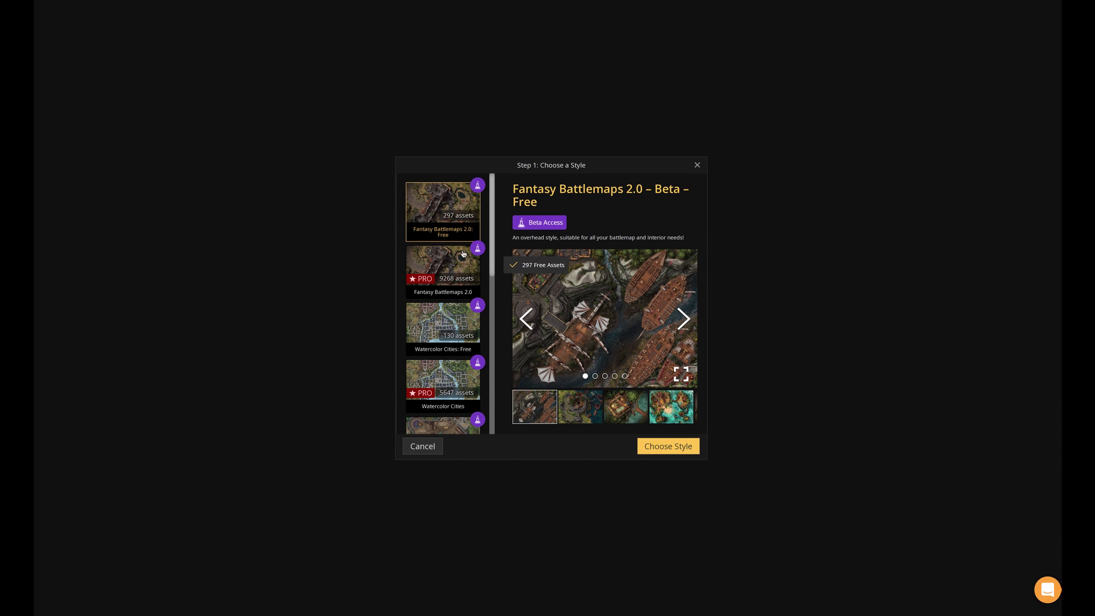
scroll(462, 254, "down", 2)
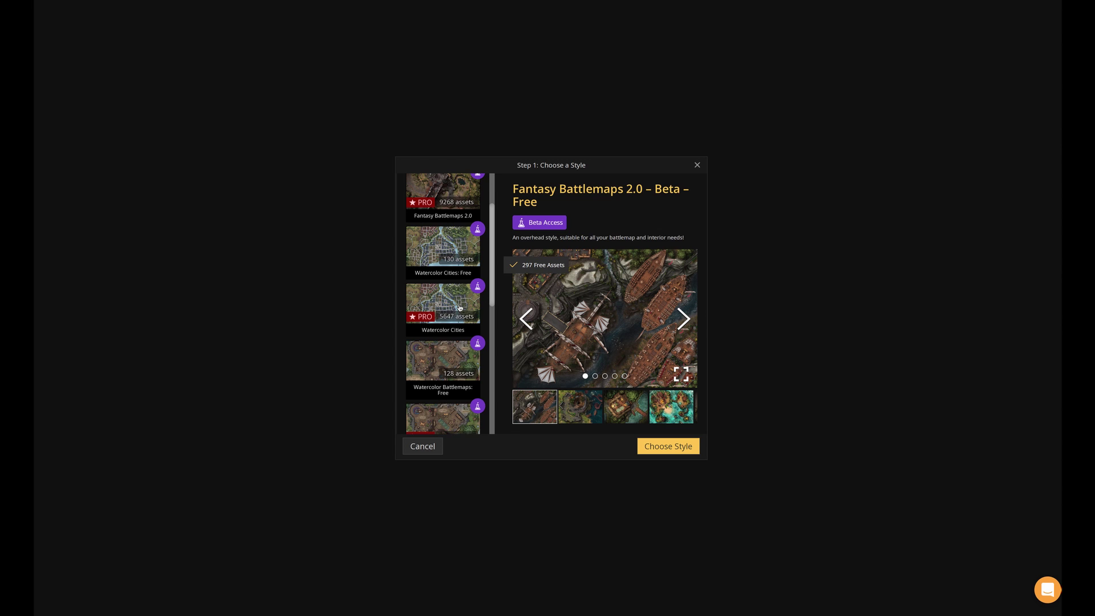
scroll(460, 308, "down", 2)
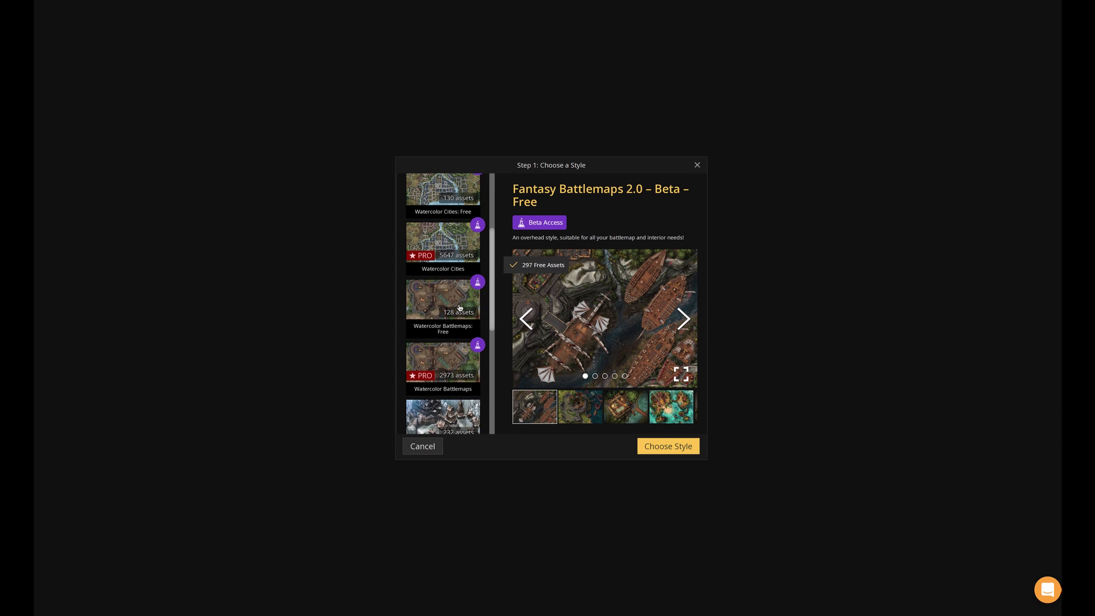
scroll(460, 308, "down", 2)
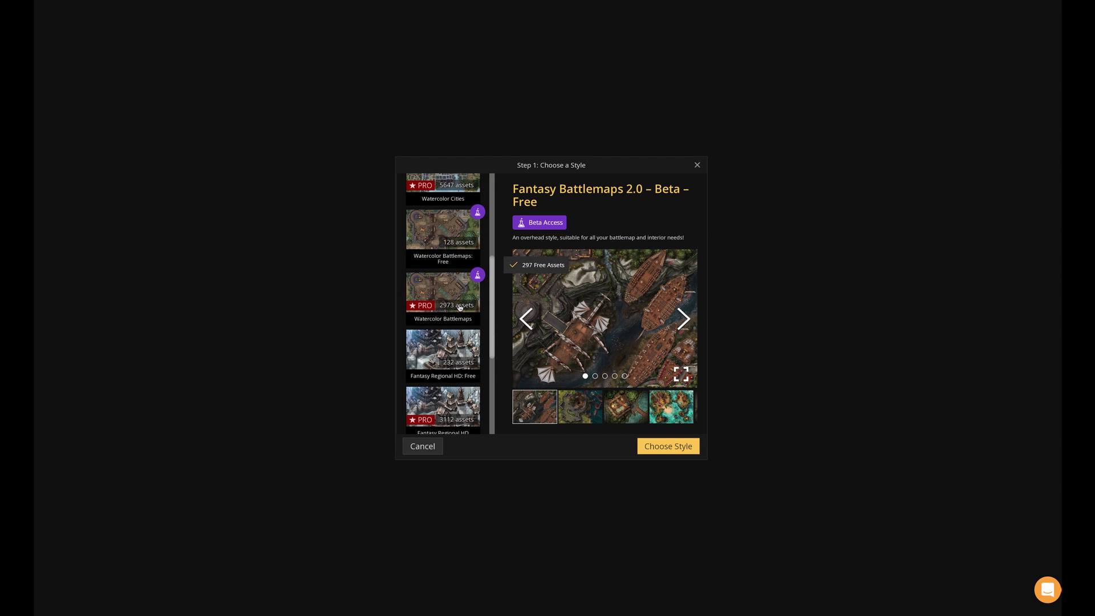
scroll(460, 308, "down", 1)
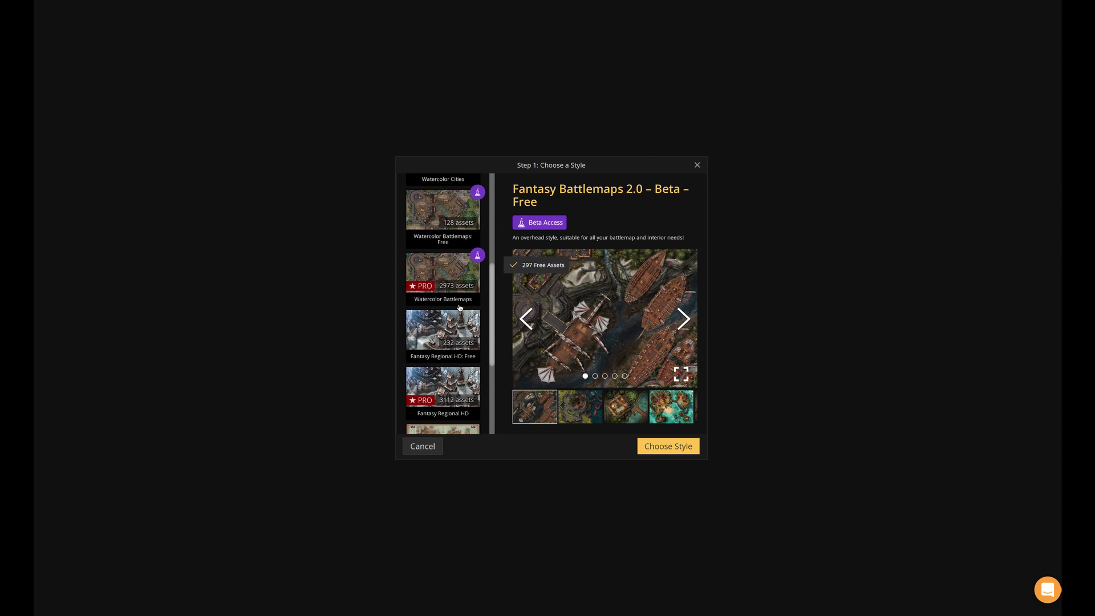
scroll(458, 308, "down", 1)
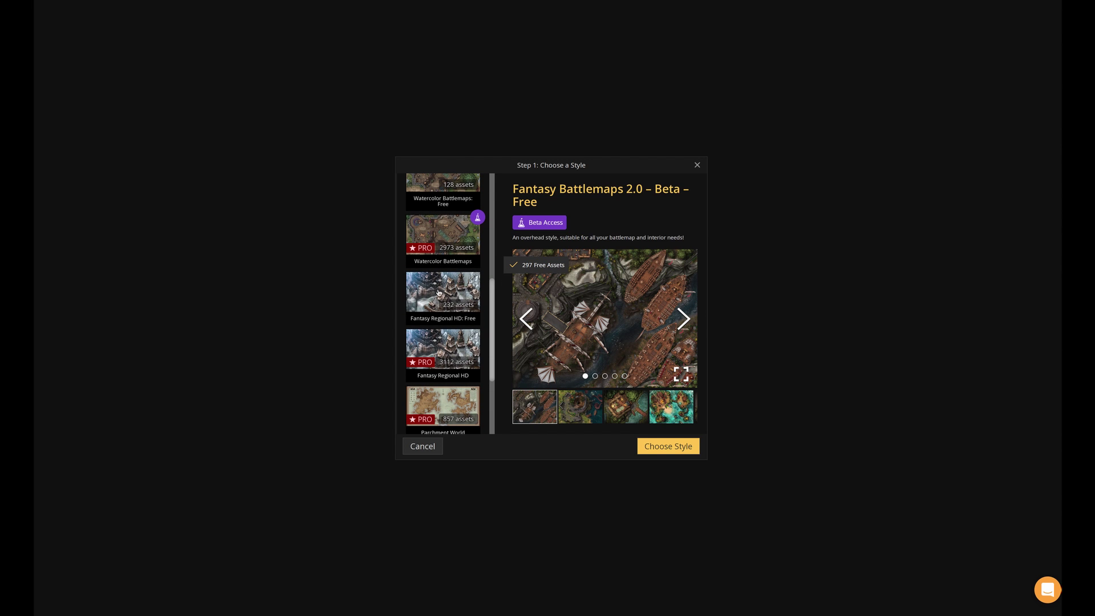
left_click(441, 291)
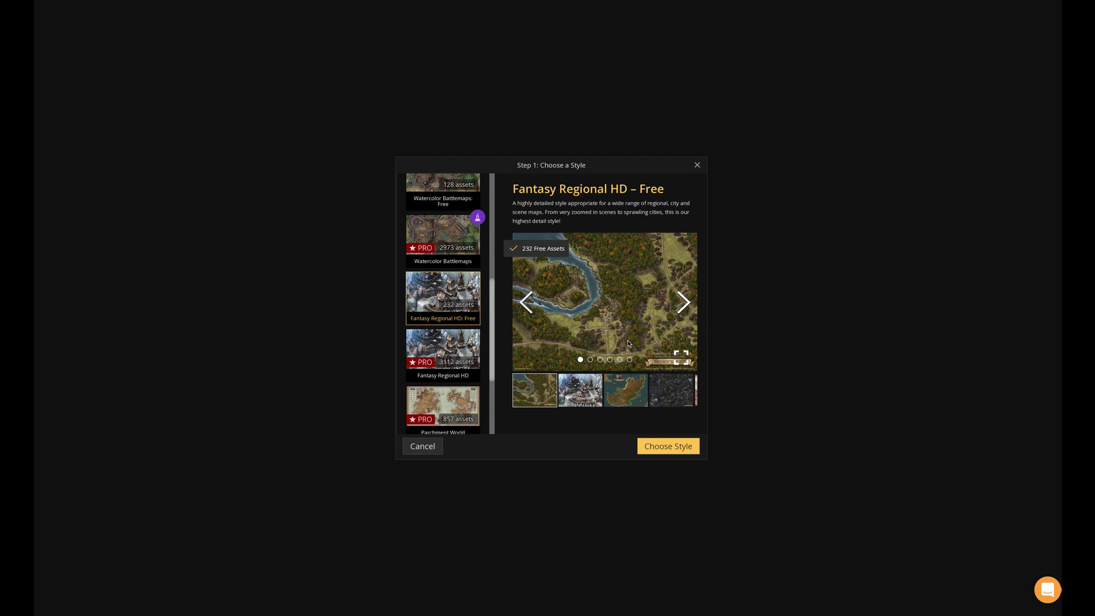
left_click(678, 448)
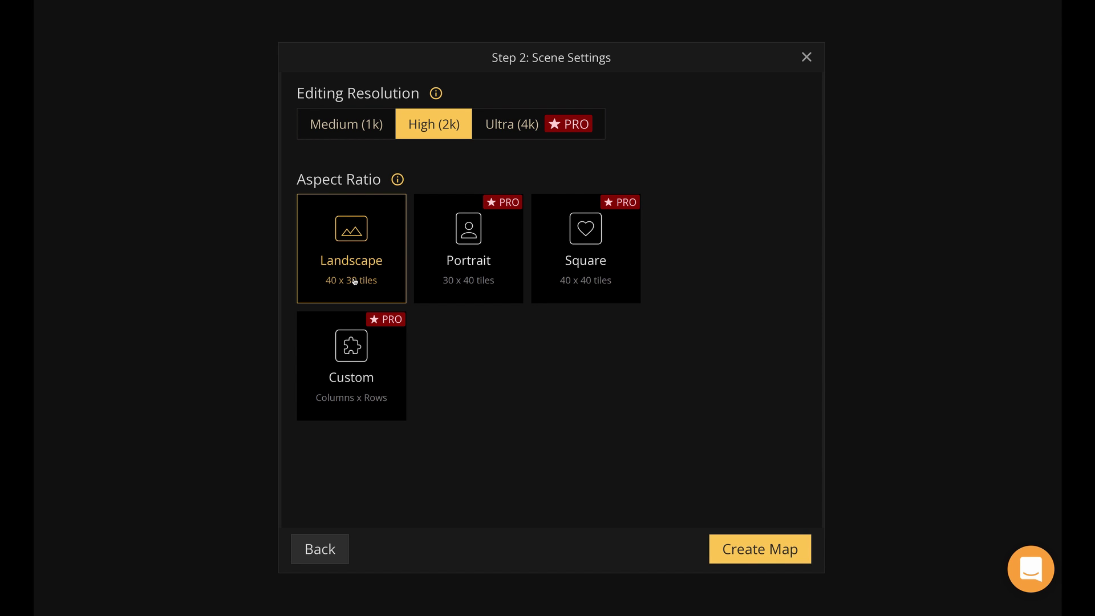
left_click(754, 550)
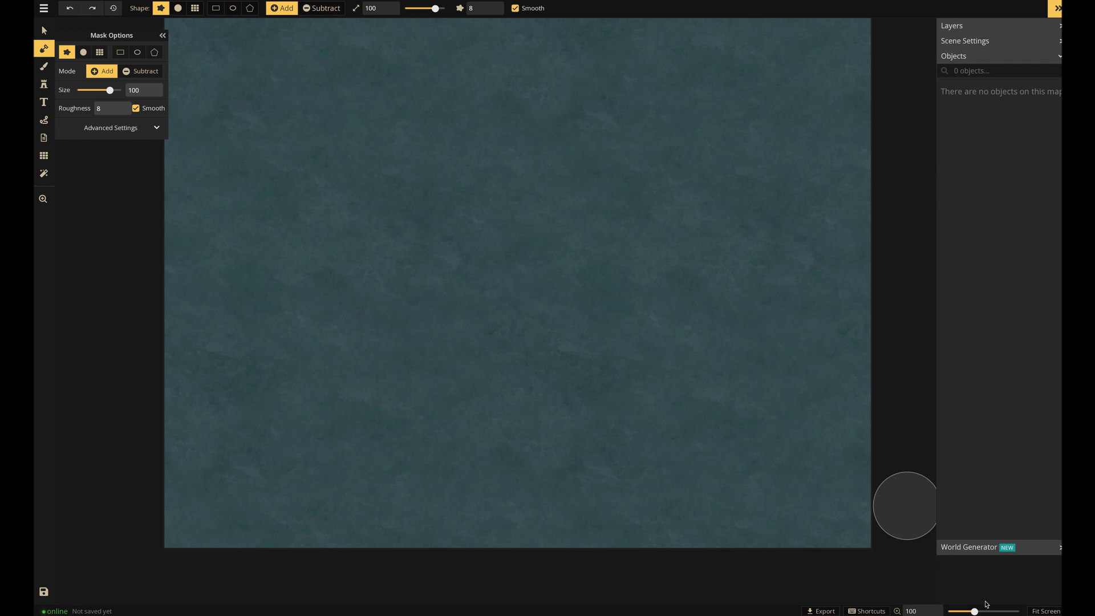
Zoom to 66 and paint land around the canvas with a size-200 Add mask brush.
left_click_drag(973, 611, 966, 611)
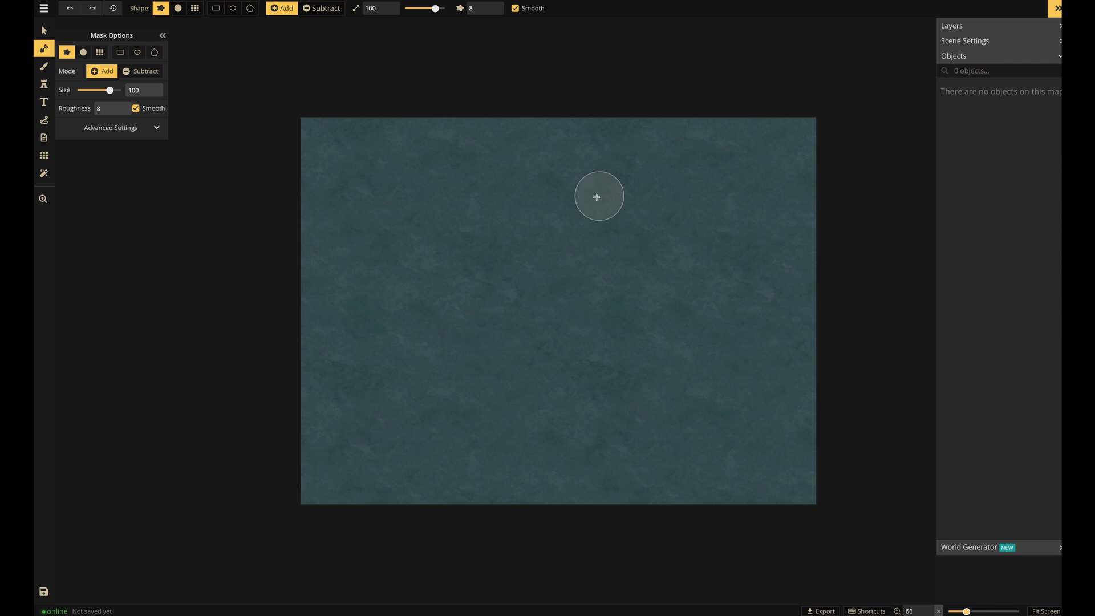
left_click(43, 47)
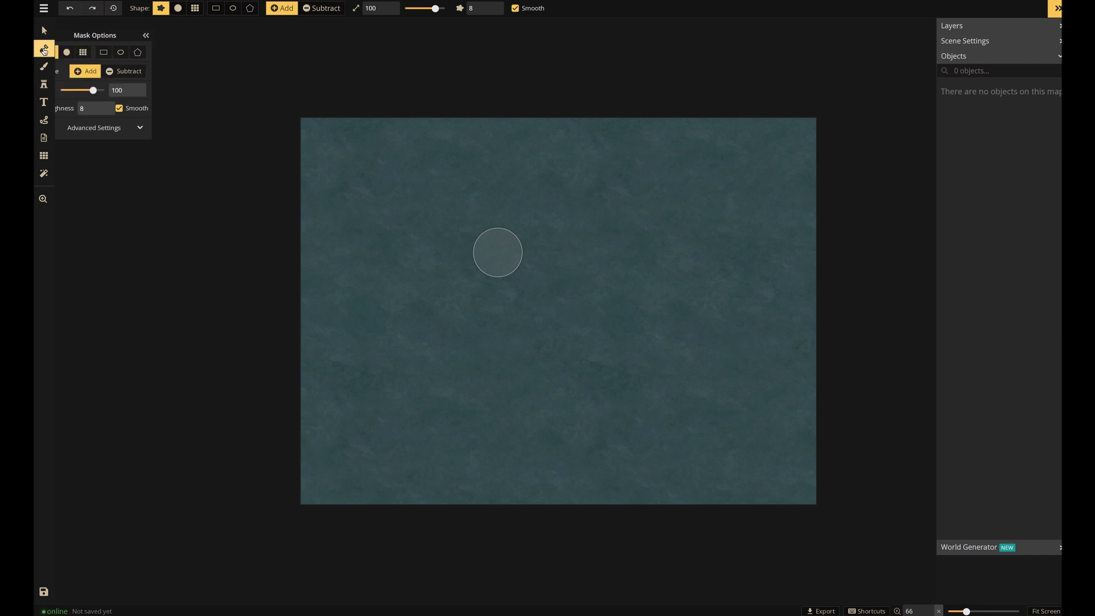
left_click(43, 48)
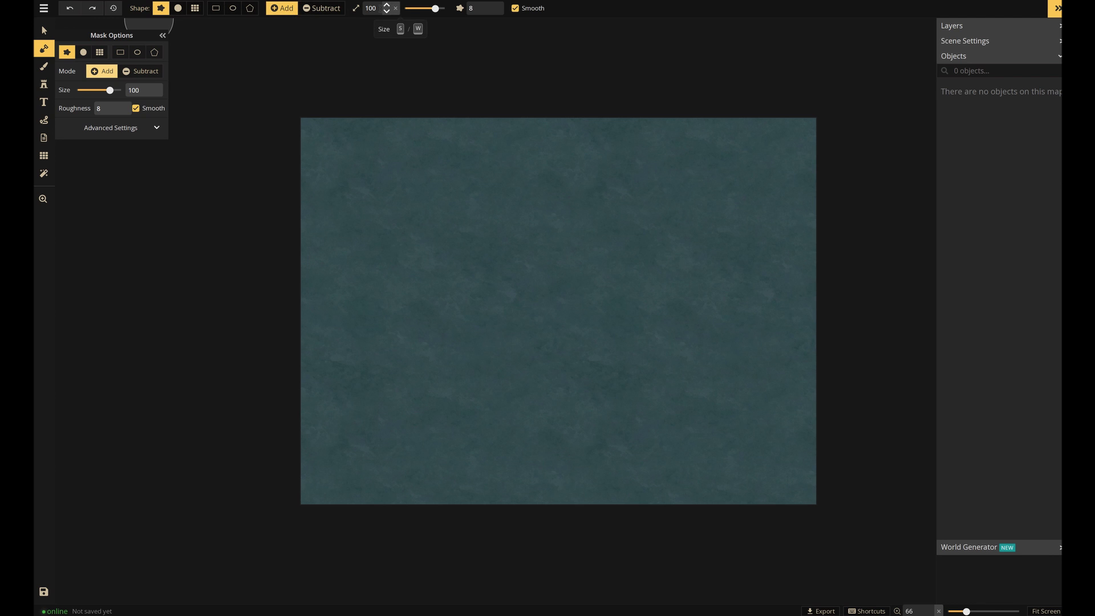
left_click_drag(435, 8, 445, 8)
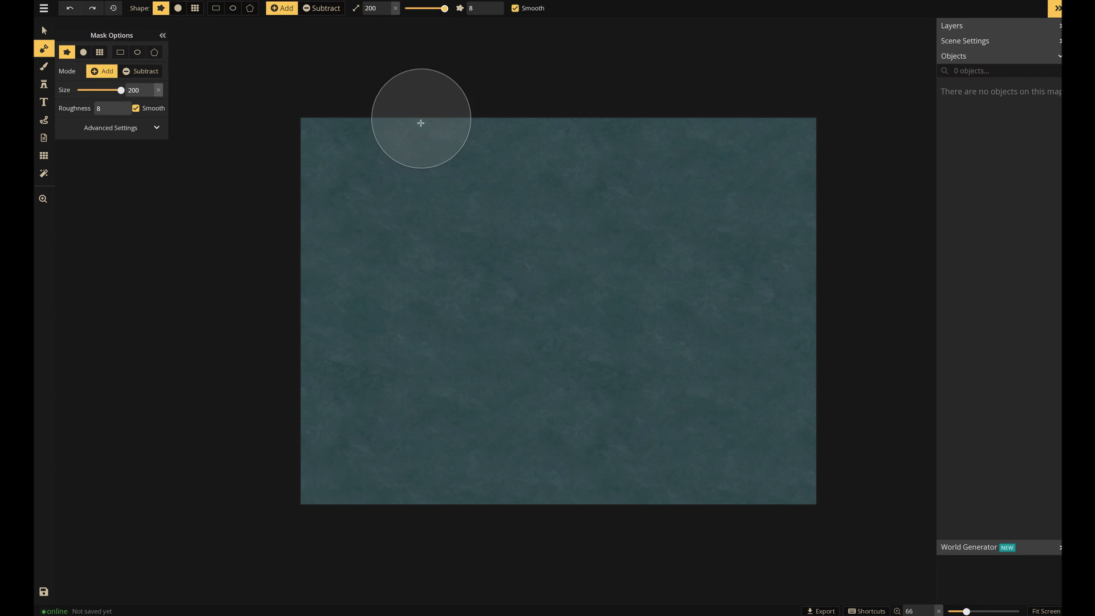
mouse_move(372, 129)
left_mouse_down()
mouse_move(296, 222)
mouse_move(325, 418)
mouse_move(455, 498)
mouse_move(562, 495)
left_mouse_up()
mouse_move(781, 484)
left_mouse_down()
mouse_move(827, 467)
mouse_move(834, 427)
mouse_move(827, 364)
mouse_move(795, 290)
left_mouse_up()
mouse_move(807, 211)
left_mouse_down()
mouse_move(809, 155)
mouse_move(439, 146)
mouse_move(412, 149)
mouse_move(413, 181)
mouse_move(368, 209)
mouse_move(365, 303)
mouse_move(457, 455)
mouse_move(400, 445)
mouse_move(374, 407)
mouse_move(537, 447)
mouse_move(822, 405)
mouse_move(780, 374)
mouse_move(761, 263)
mouse_move(767, 179)
mouse_move(449, 188)
mouse_move(399, 295)
mouse_move(498, 254)
mouse_move(584, 271)
mouse_move(479, 273)
mouse_move(447, 329)
mouse_move(645, 225)
mouse_move(704, 217)
mouse_move(715, 255)
mouse_move(415, 348)
mouse_move(561, 317)
mouse_move(759, 303)
left_mouse_up()
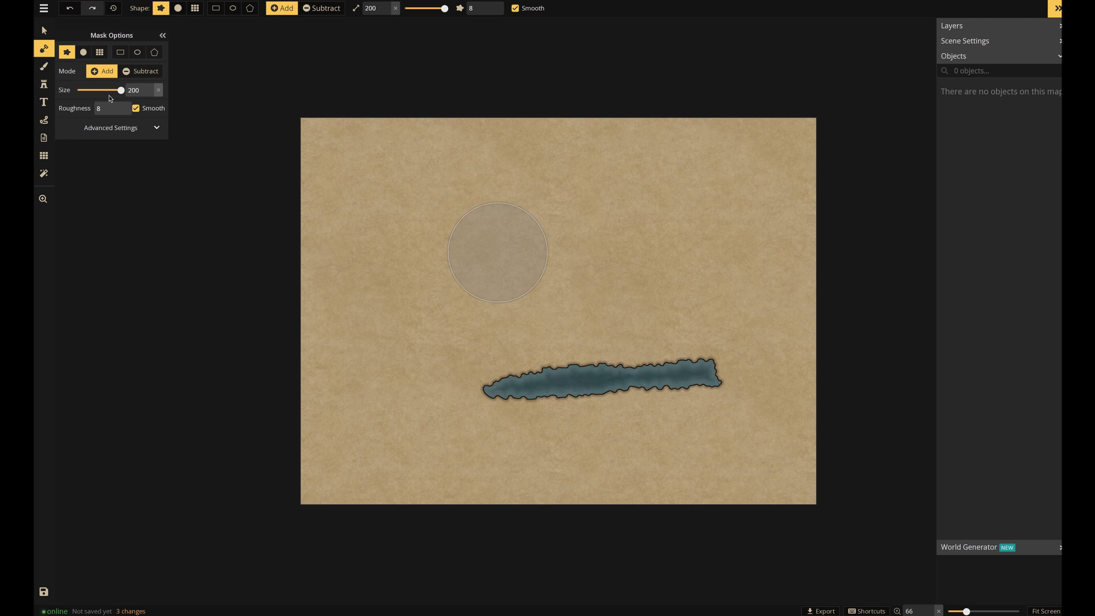
In Subtract mode at size 30, carve the main river and a branch to the top-right edge.
left_click(140, 71)
mouse_move(281, 349)
left_mouse_down()
mouse_move(357, 385)
mouse_move(399, 370)
mouse_move(419, 391)
mouse_move(509, 396)
left_mouse_up()
left_click_drag(741, 395, 887, 396)
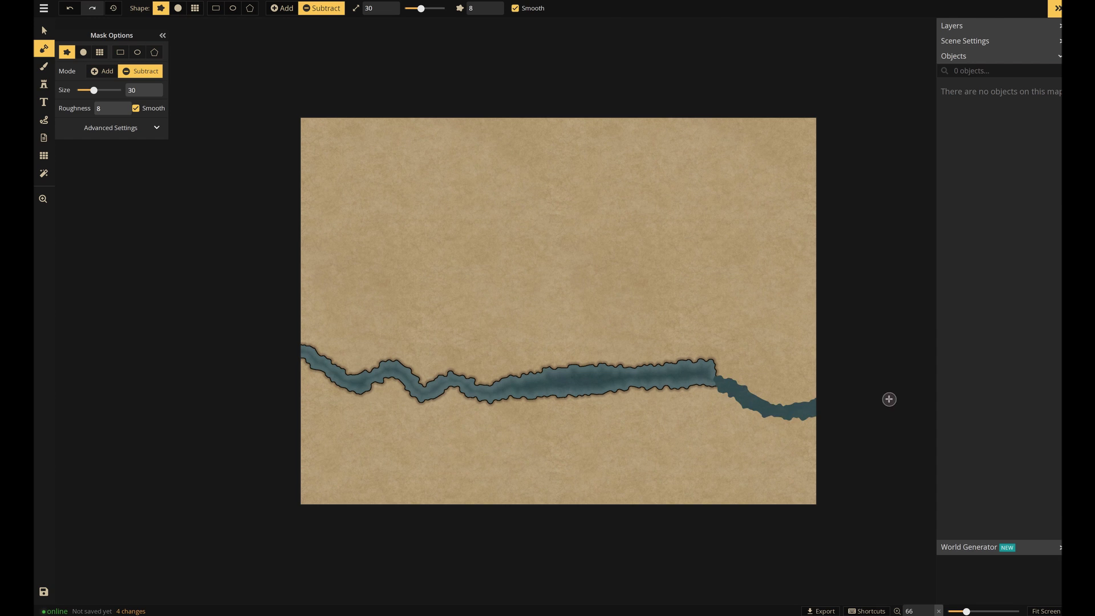
mouse_move(741, 291)
left_mouse_down()
mouse_move(836, 226)
mouse_move(841, 203)
left_mouse_up()
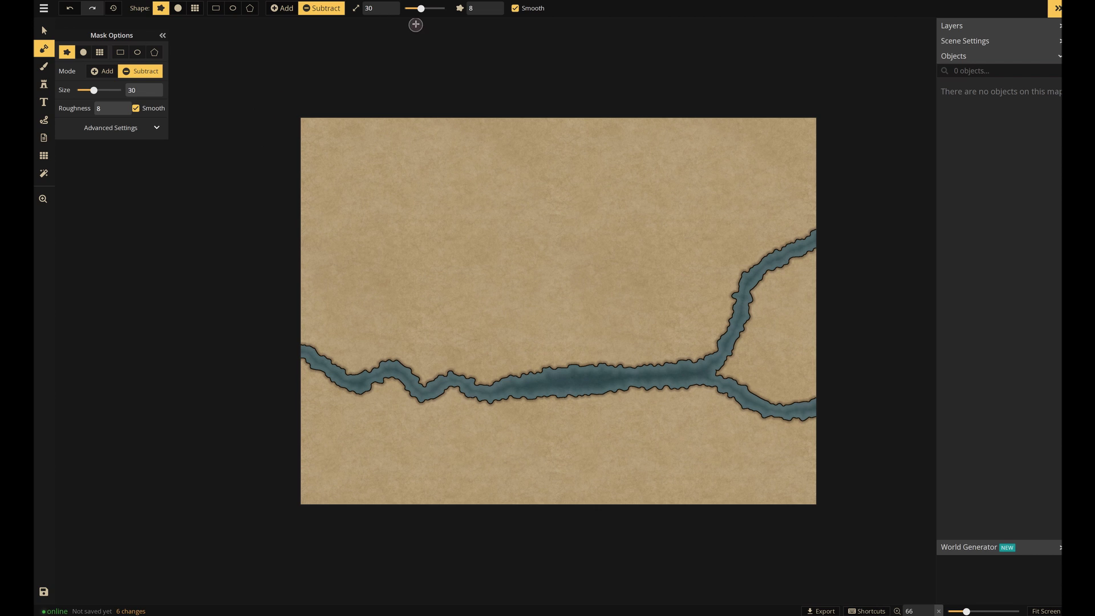
At brush size 11, carve thin branches to the right edge and a loop around two islets.
key("bracketleft")
key("bracketleft")
key("bracketleft")
key("bracketleft")
key("bracketleft")
key("bracketleft")
key("bracketleft")
key("bracketleft")
key("bracketleft")
key("bracketleft")
key("bracketleft")
key("bracketleft")
key("bracketleft")
key("bracketleft")
key("bracketleft")
key("bracketleft")
key("bracketleft")
key("bracketleft")
key("bracketleft")
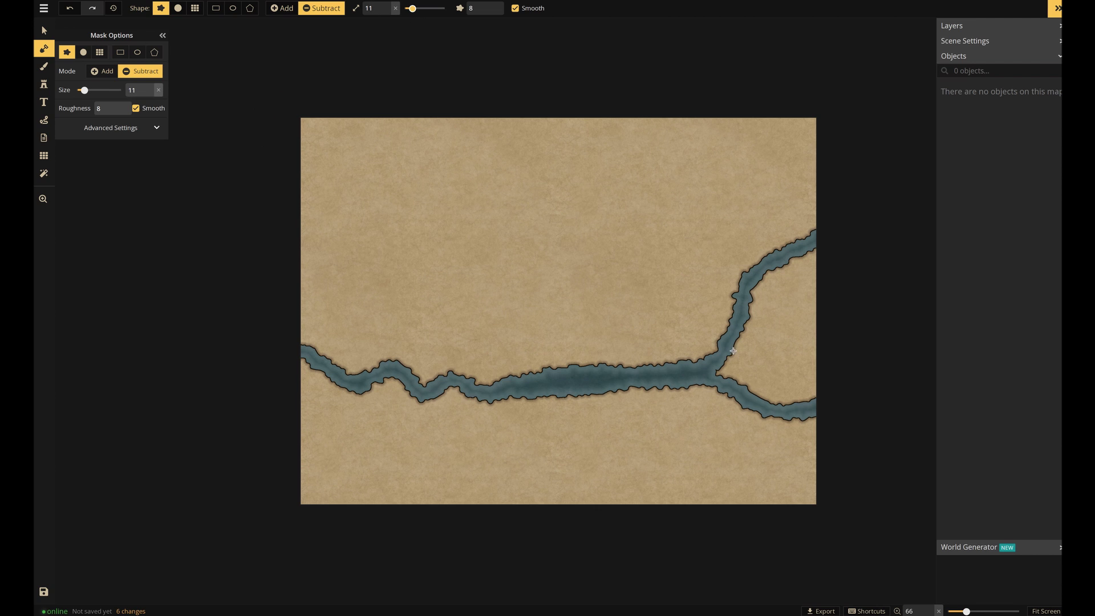
left_click_drag(822, 336, 823, 336)
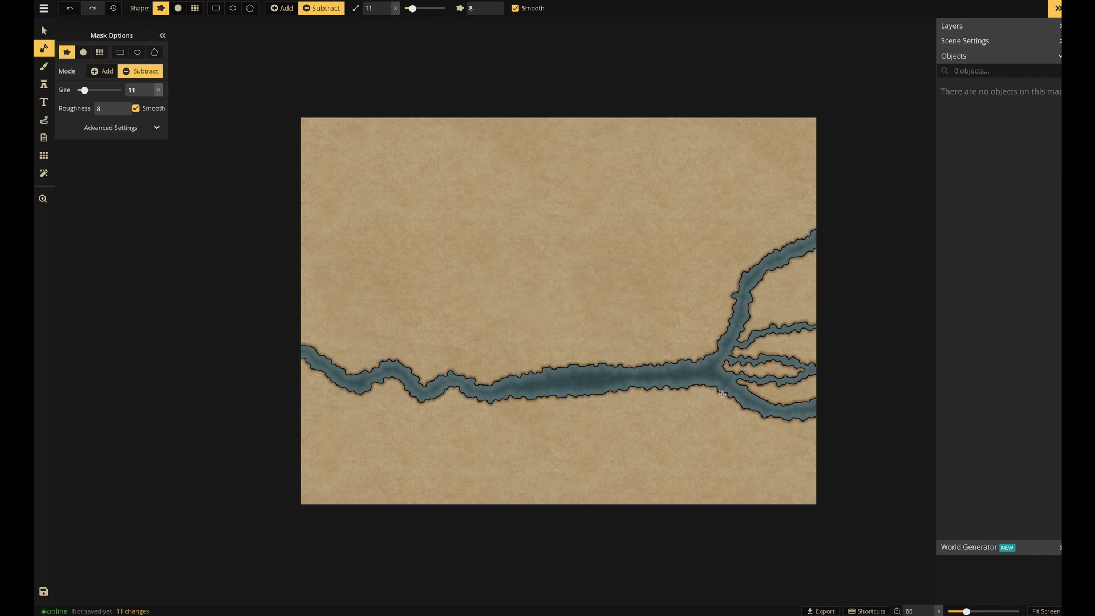
left_click_drag(845, 465, 784, 441)
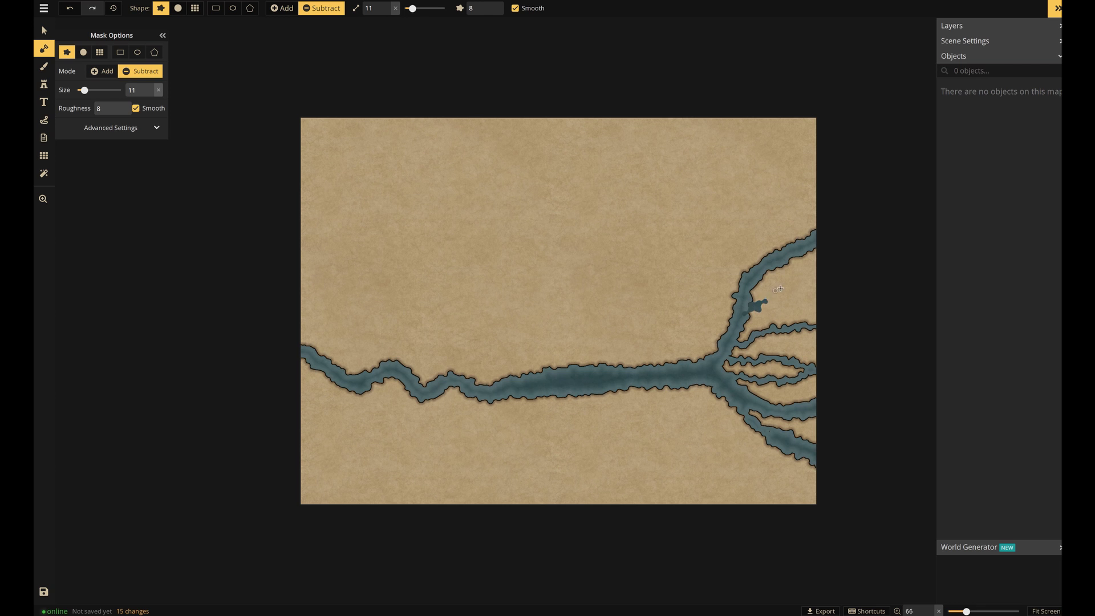
left_click_drag(780, 288, 766, 308)
left_click_drag(801, 224, 828, 209)
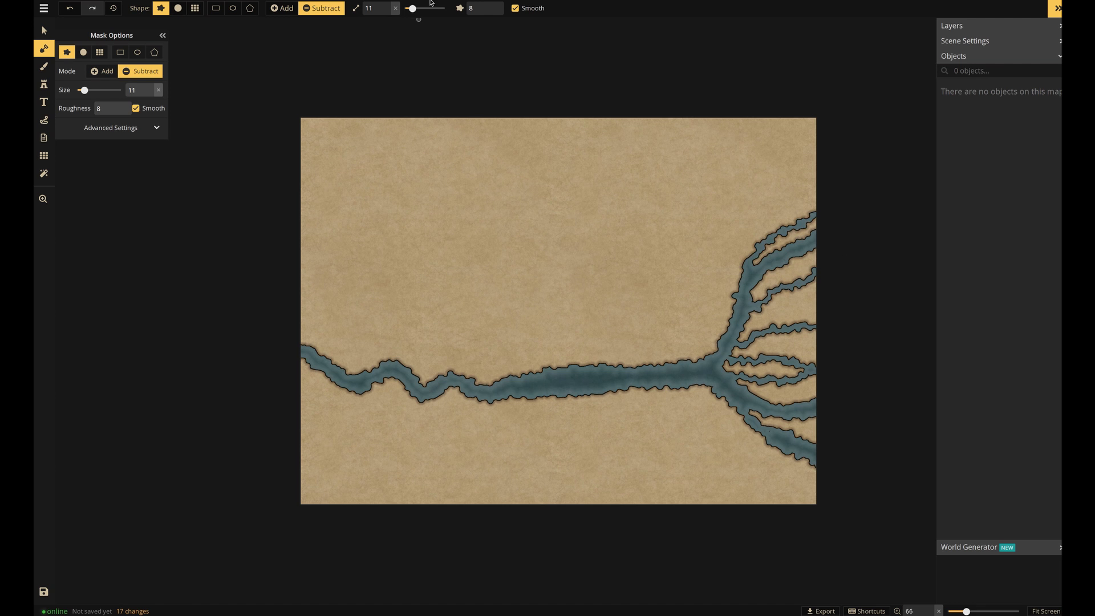
mouse_move(463, 374)
left_mouse_down()
mouse_move(515, 368)
mouse_move(459, 399)
mouse_move(553, 372)
left_mouse_up()
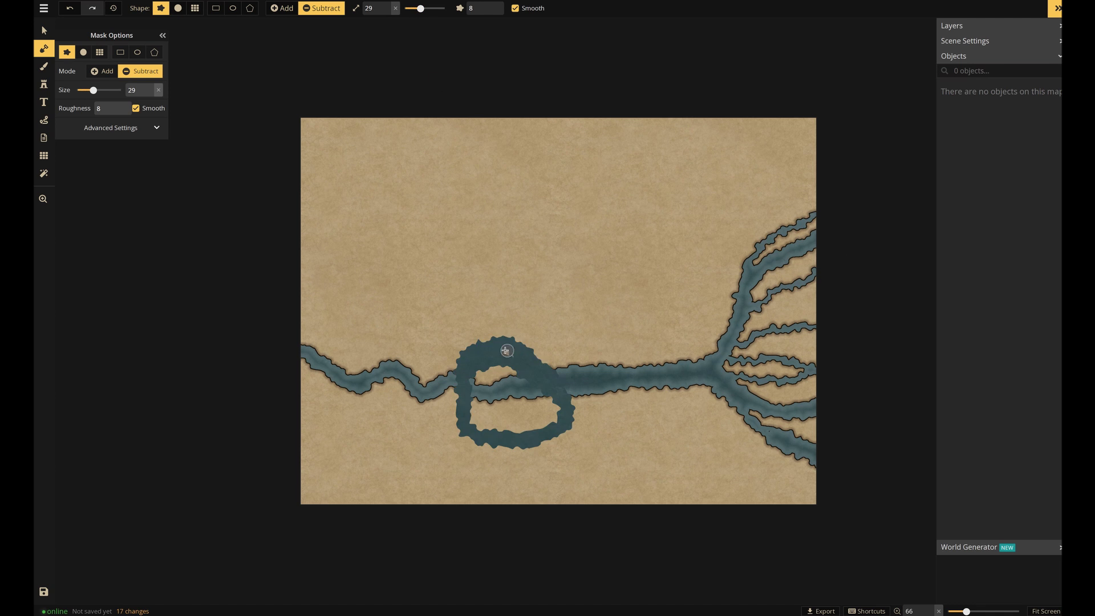
mouse_move(480, 403)
left_mouse_down()
mouse_move(538, 431)
mouse_move(518, 398)
mouse_move(545, 431)
left_mouse_up()
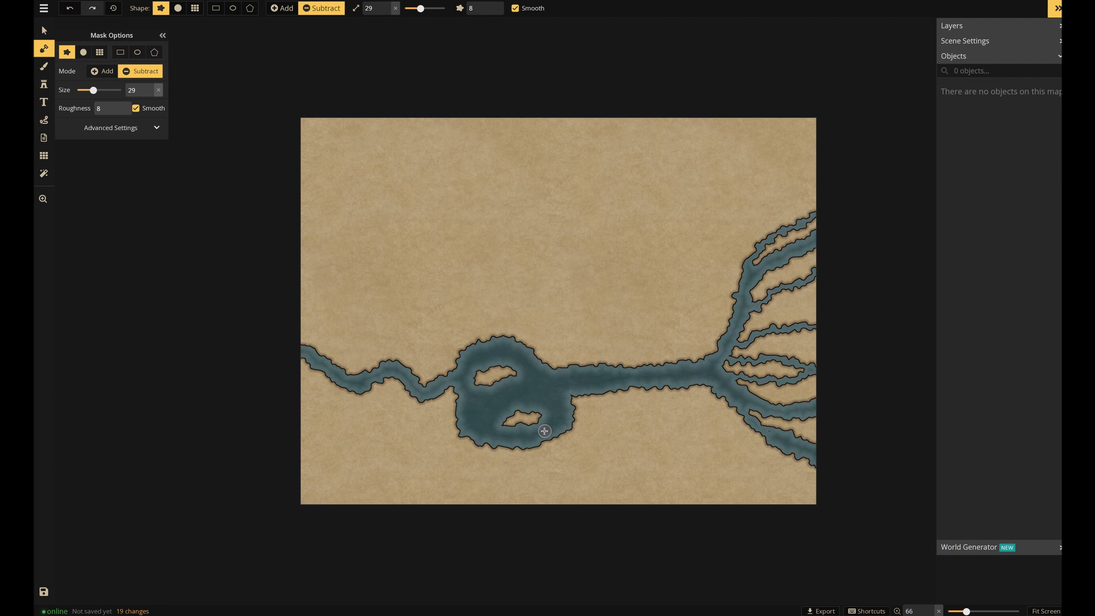
Paint a grey texture over the upper-left corner and along the lower-left edge.
left_click(49, 68)
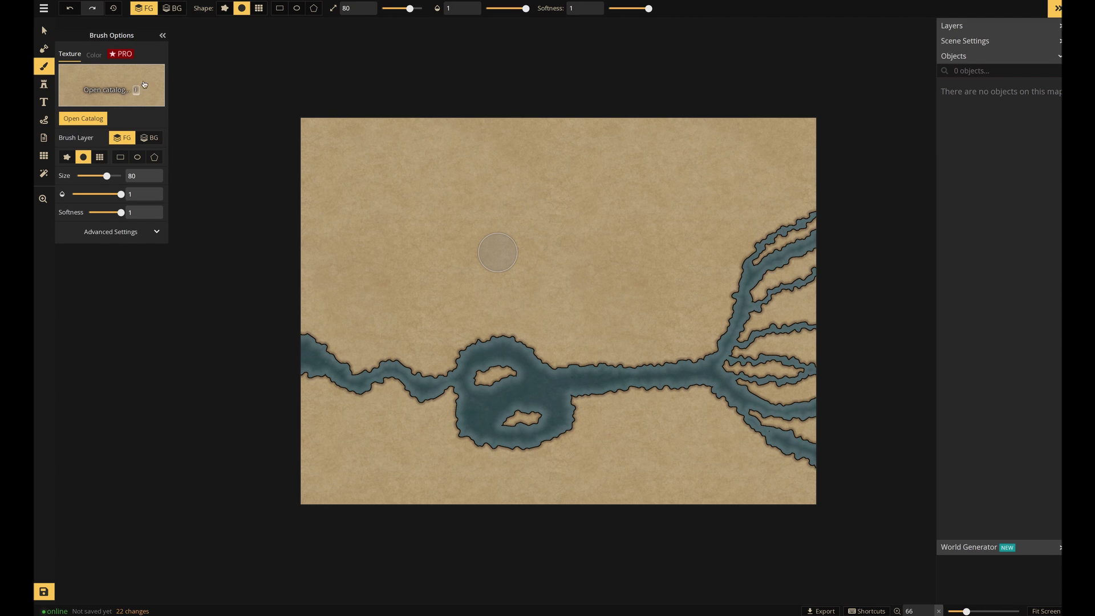
left_click(131, 93)
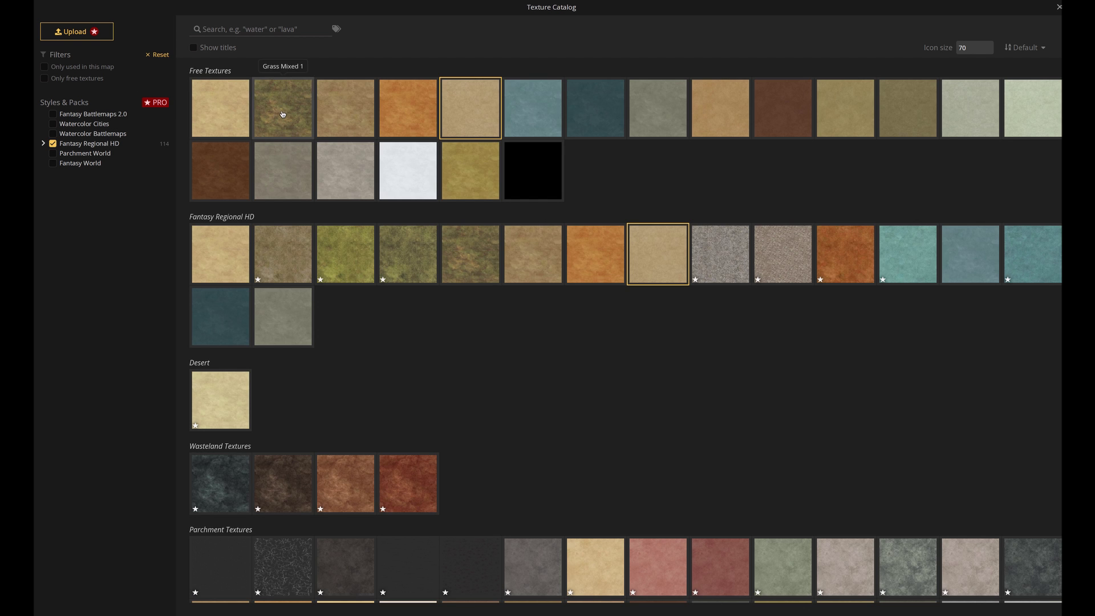
left_click(283, 171)
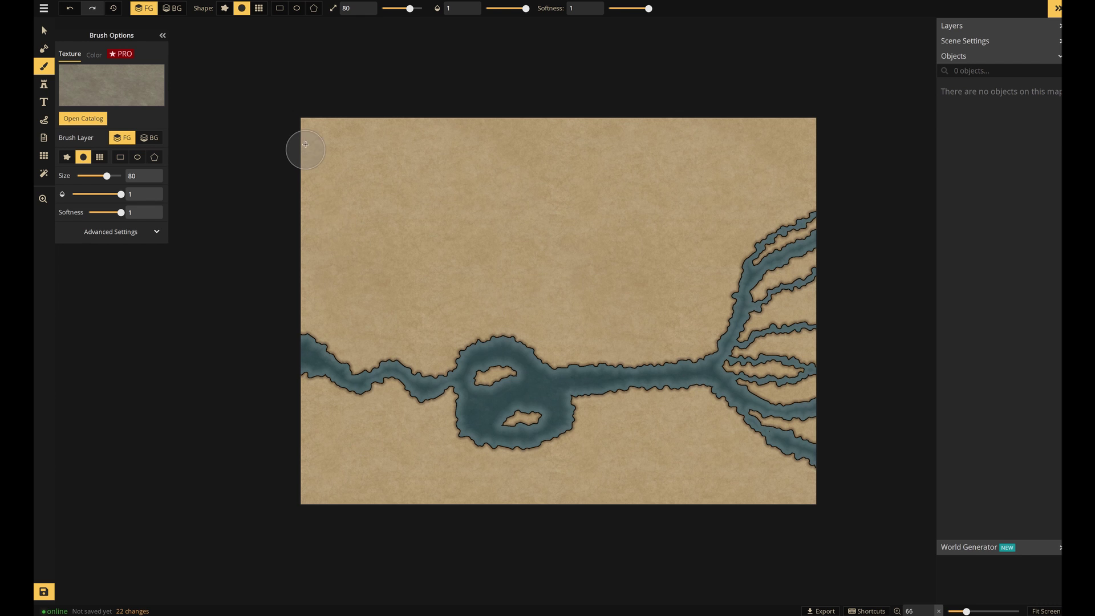
mouse_move(305, 129)
left_mouse_down()
mouse_move(305, 255)
mouse_move(333, 137)
mouse_move(323, 285)
mouse_move(376, 205)
mouse_move(335, 296)
mouse_move(342, 211)
mouse_move(325, 281)
mouse_move(291, 266)
mouse_move(451, 279)
mouse_move(444, 234)
mouse_move(331, 143)
left_mouse_up()
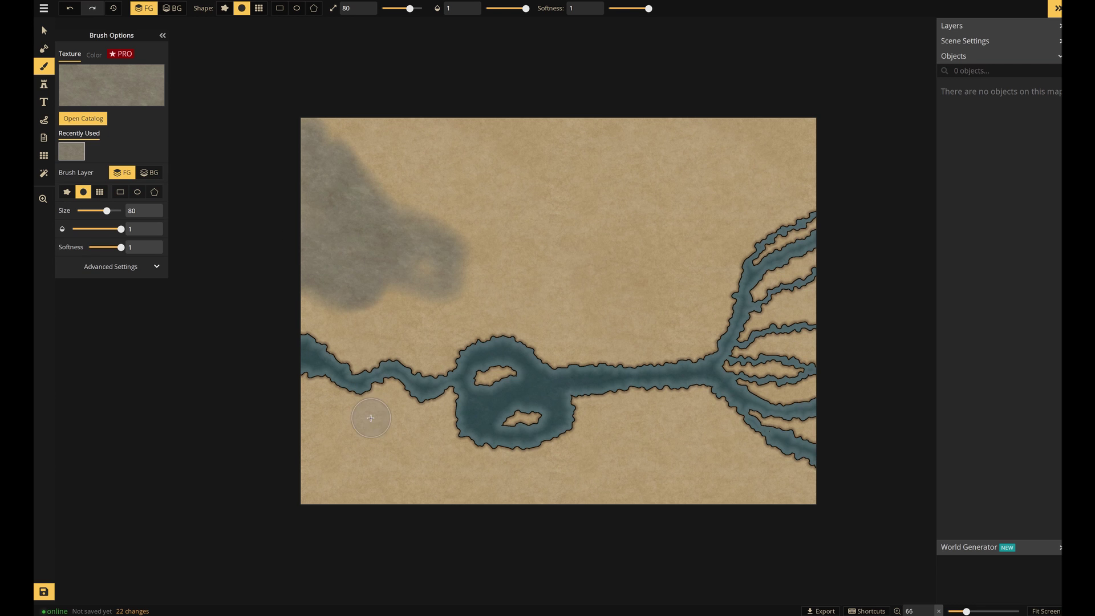
mouse_move(349, 464)
left_mouse_down()
mouse_move(375, 478)
mouse_move(263, 489)
mouse_move(335, 457)
mouse_move(318, 443)
mouse_move(422, 476)
left_mouse_up()
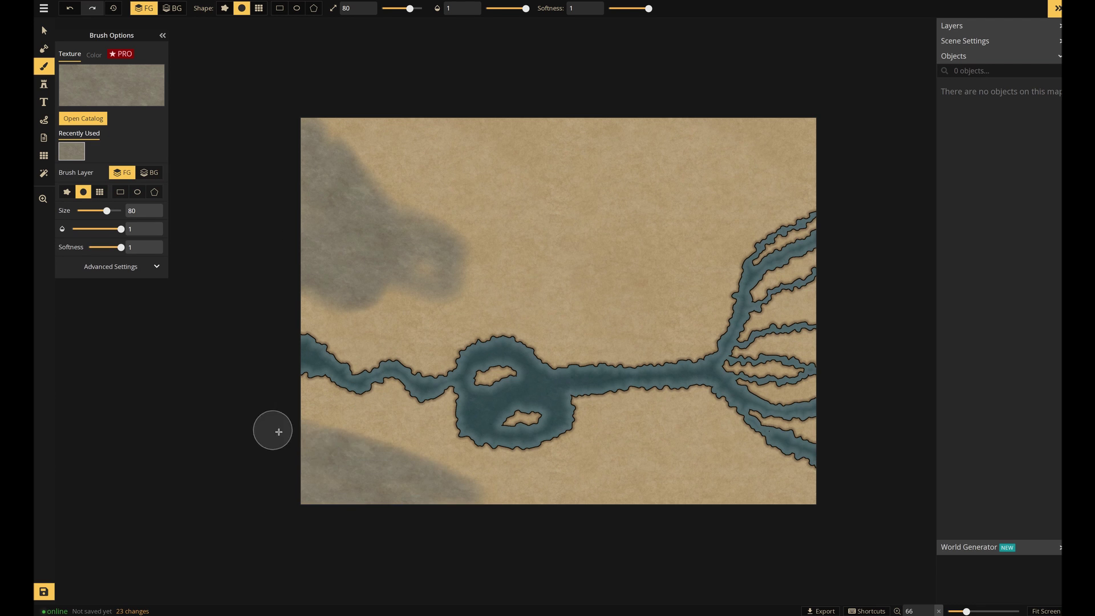
mouse_move(373, 166)
left_mouse_down()
mouse_move(460, 223)
mouse_move(366, 149)
mouse_move(457, 239)
mouse_move(404, 260)
mouse_move(435, 286)
mouse_move(368, 285)
mouse_move(293, 244)
left_mouse_up()
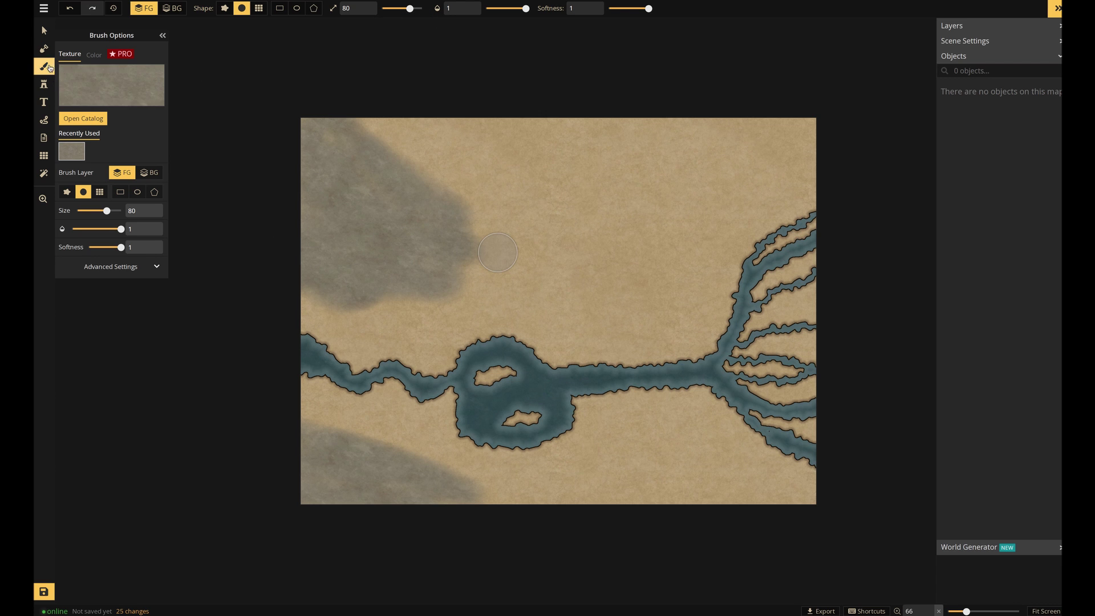
Paint green-brown grass texture beside the river and, at largest size, over the top sandy strip.
left_click(89, 78)
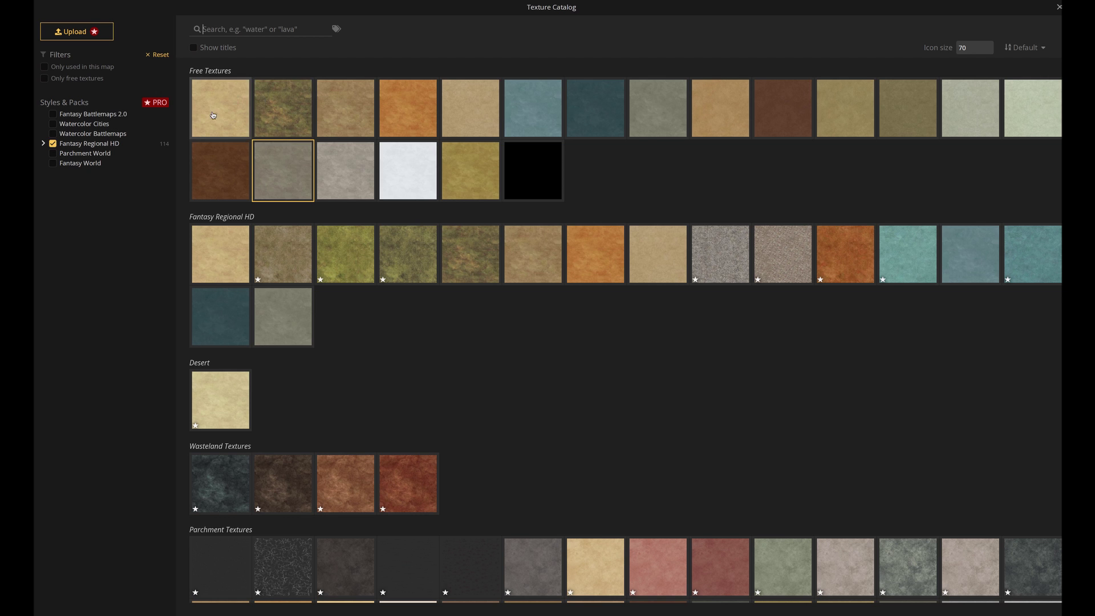
left_click(288, 116)
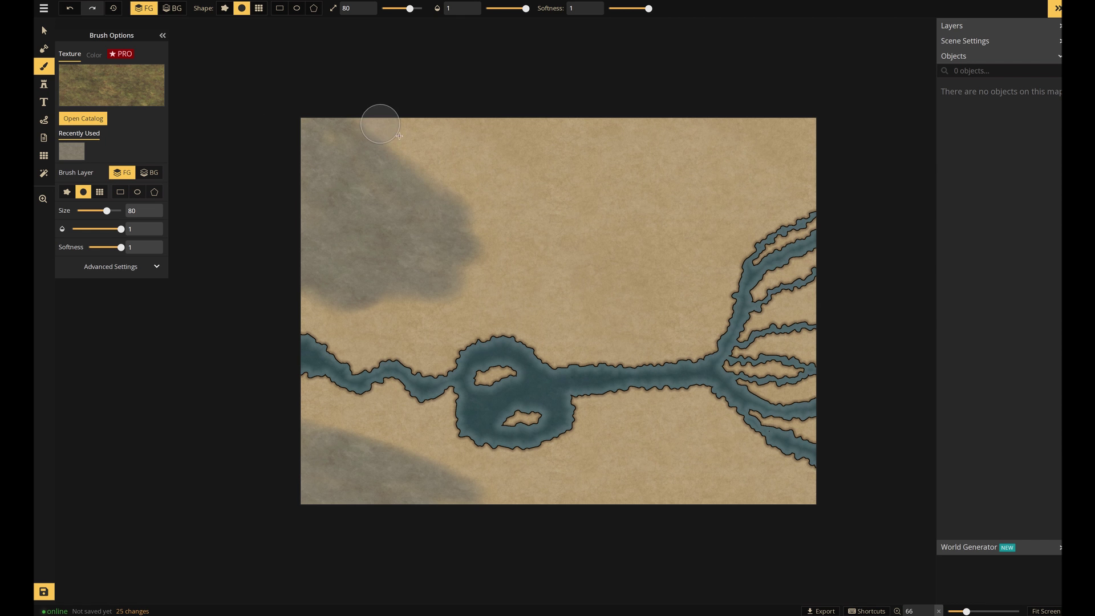
left_click_drag(380, 123, 473, 189)
mouse_move(521, 242)
left_mouse_down()
mouse_move(618, 286)
mouse_move(699, 226)
mouse_move(828, 180)
mouse_move(760, 222)
mouse_move(799, 232)
mouse_move(753, 303)
mouse_move(788, 287)
mouse_move(743, 291)
mouse_move(809, 354)
mouse_move(750, 376)
mouse_move(803, 378)
mouse_move(774, 345)
mouse_move(825, 407)
mouse_move(793, 434)
mouse_move(792, 466)
mouse_move(807, 489)
mouse_move(691, 407)
mouse_move(698, 341)
mouse_move(727, 264)
mouse_move(638, 341)
mouse_move(561, 360)
mouse_move(656, 421)
mouse_move(588, 407)
mouse_move(573, 428)
mouse_move(469, 454)
mouse_move(416, 413)
mouse_move(560, 433)
mouse_move(455, 358)
mouse_move(502, 375)
mouse_move(515, 336)
mouse_move(427, 378)
mouse_move(542, 326)
mouse_move(385, 377)
mouse_move(578, 313)
mouse_move(479, 312)
mouse_move(311, 348)
mouse_move(272, 325)
mouse_move(433, 423)
mouse_move(267, 346)
mouse_move(501, 409)
left_mouse_up()
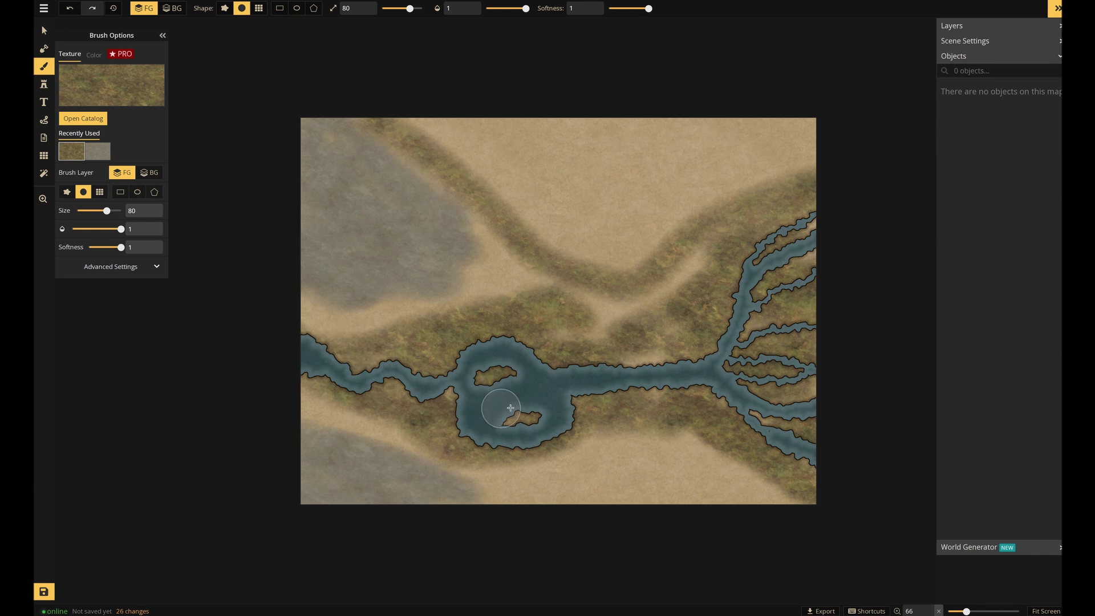
left_click_drag(410, 8, 422, 8)
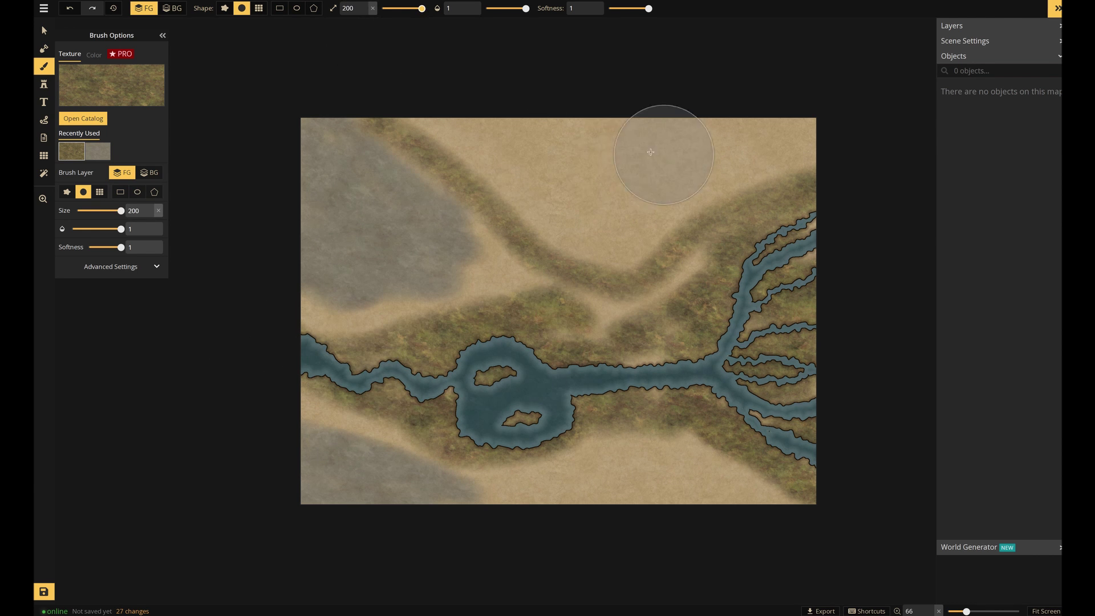
mouse_move(660, 152)
left_mouse_down()
mouse_move(614, 221)
mouse_move(629, 171)
mouse_move(745, 147)
mouse_move(780, 170)
mouse_move(458, 124)
mouse_move(642, 283)
mouse_move(722, 306)
mouse_move(616, 342)
left_mouse_up()
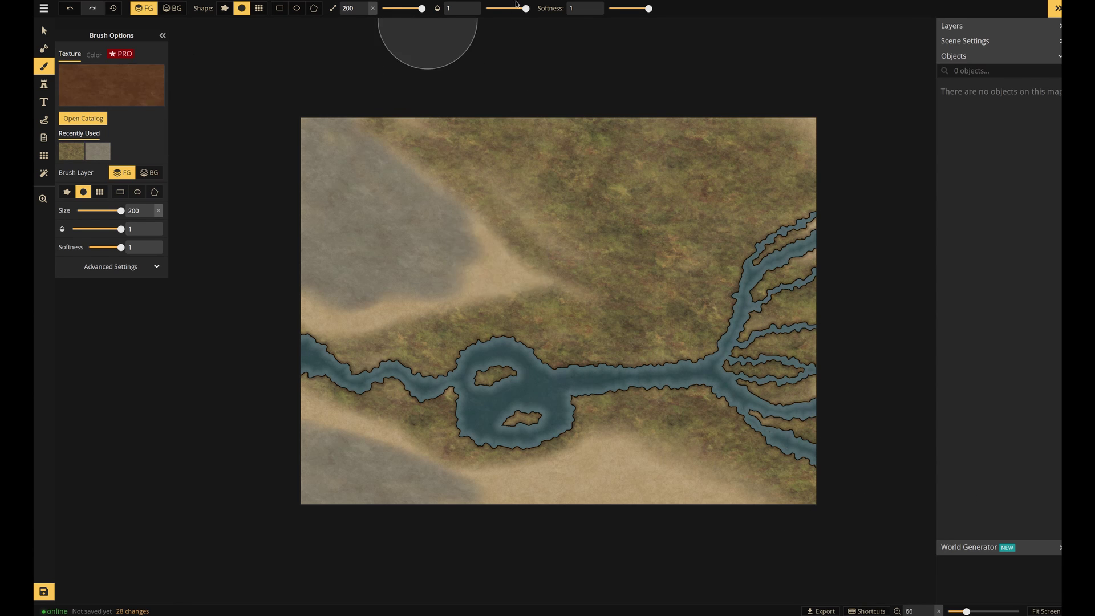
Paint brown dirt trails at brush size 72 from the top and along the bottom.
left_click_drag(498, 8, 499, 7)
left_click_drag(422, 8, 400, 8)
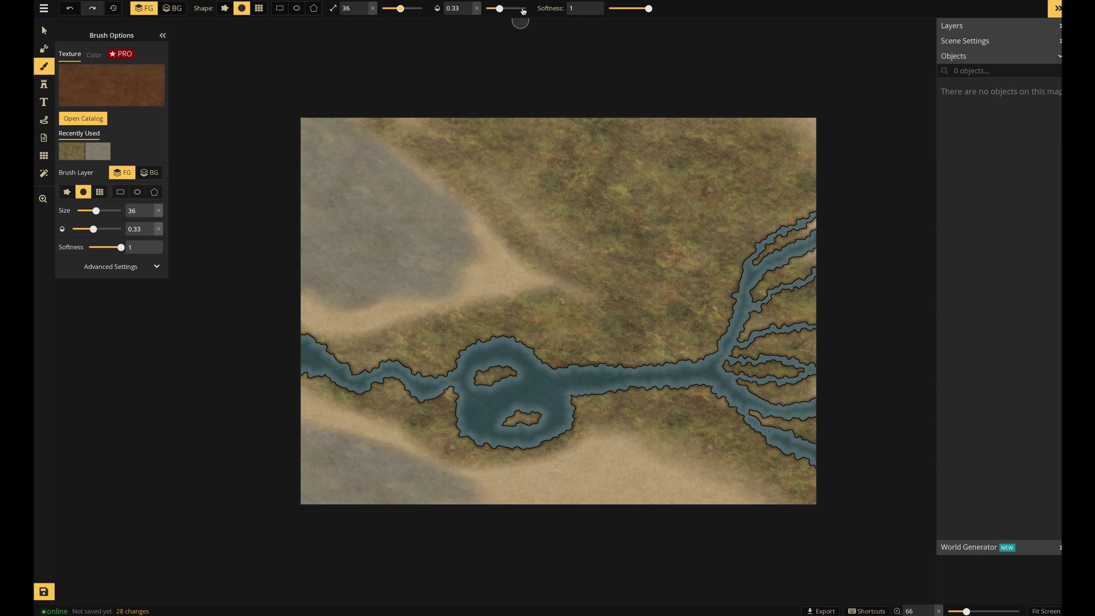
left_click(408, 8)
mouse_move(371, 117)
left_mouse_down()
mouse_move(464, 190)
mouse_move(519, 299)
mouse_move(289, 317)
mouse_move(342, 324)
left_mouse_up()
mouse_move(303, 397)
left_mouse_down()
mouse_move(379, 453)
mouse_move(555, 519)
left_mouse_up()
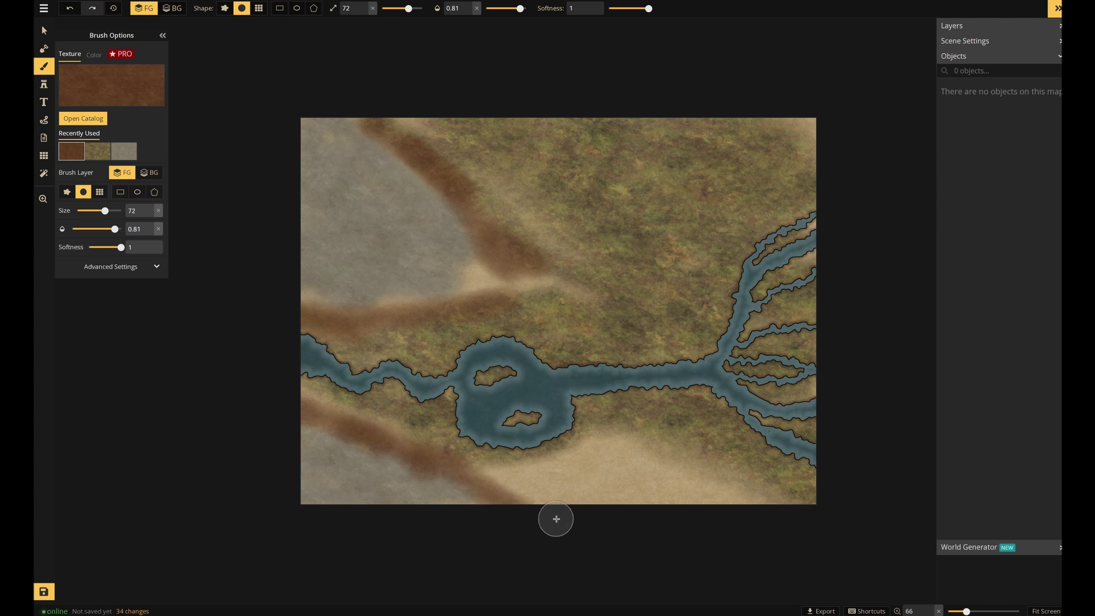
mouse_move(476, 478)
left_mouse_down()
mouse_move(569, 476)
mouse_move(678, 505)
mouse_move(592, 491)
mouse_move(823, 510)
mouse_move(741, 486)
mouse_move(569, 471)
mouse_move(721, 490)
mouse_move(546, 498)
mouse_move(722, 488)
left_mouse_up()
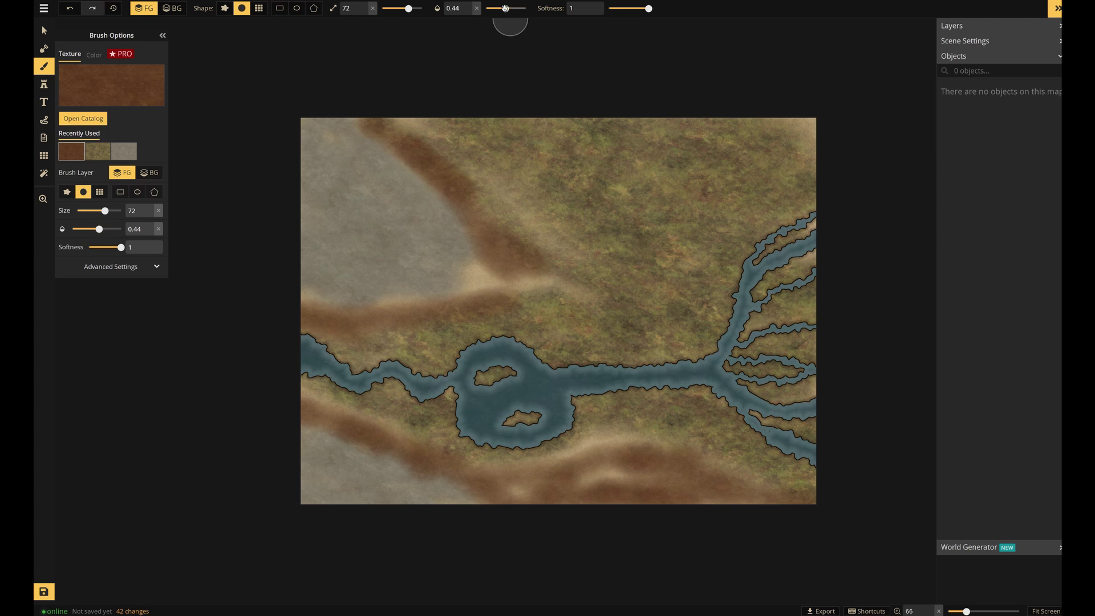
Blend olive grass texture at 0.28 opacity over the brown trails, then select the Stamp tool.
left_click(133, 89)
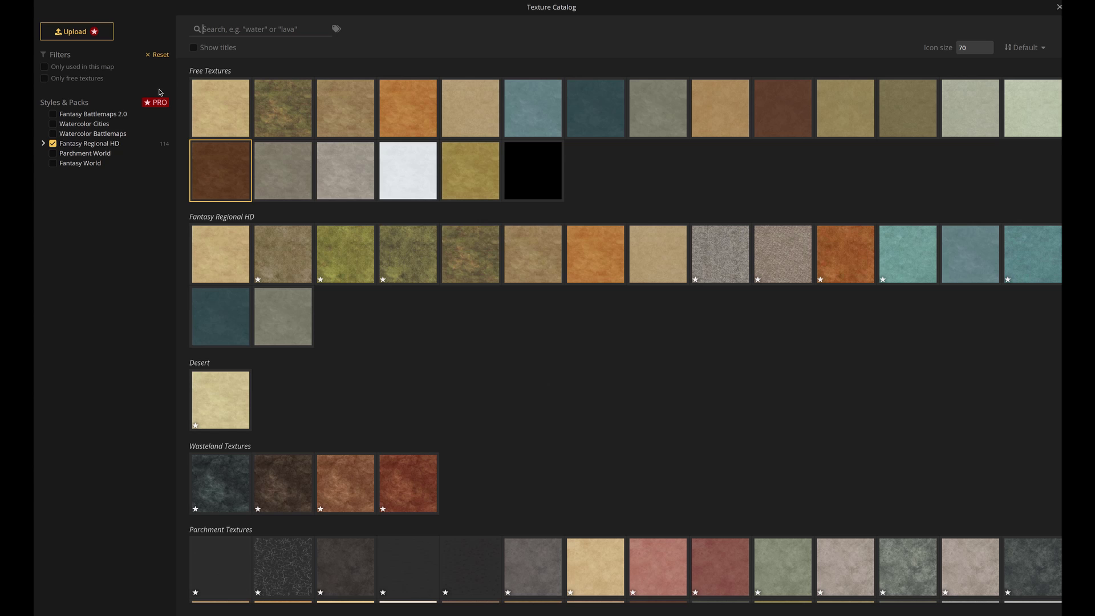
left_click(856, 116)
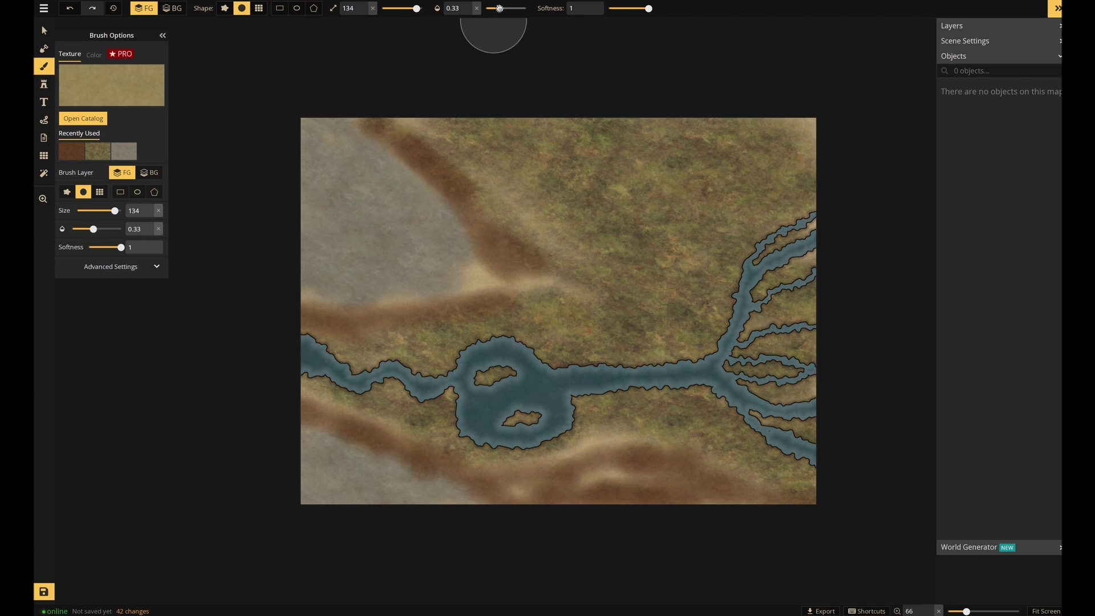
left_click_drag(499, 8, 496, 8)
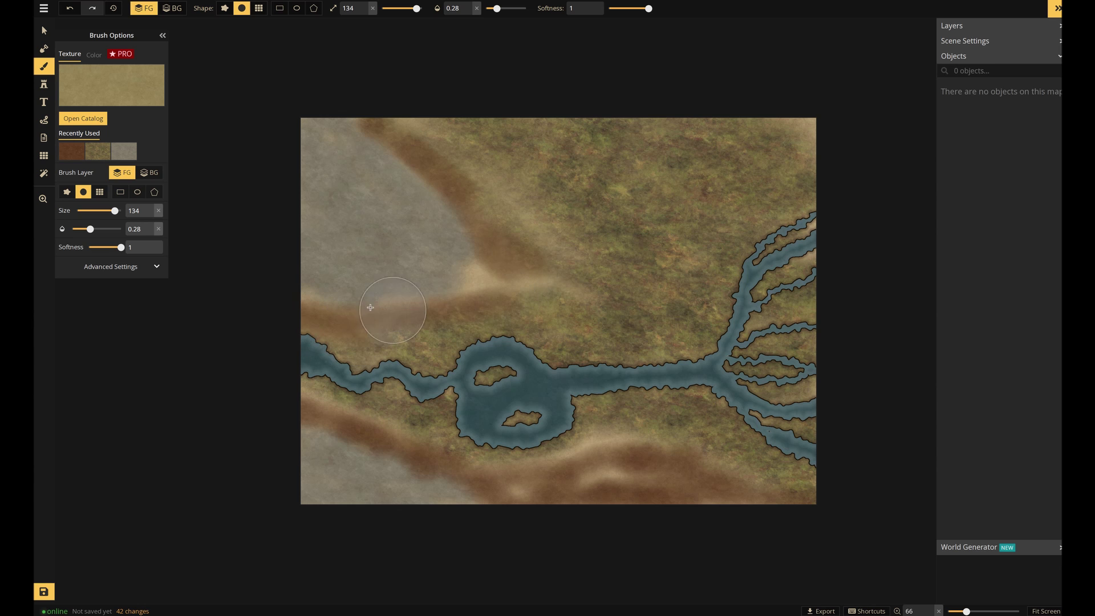
mouse_move(520, 311)
left_mouse_down()
mouse_move(480, 357)
mouse_move(298, 423)
left_mouse_up()
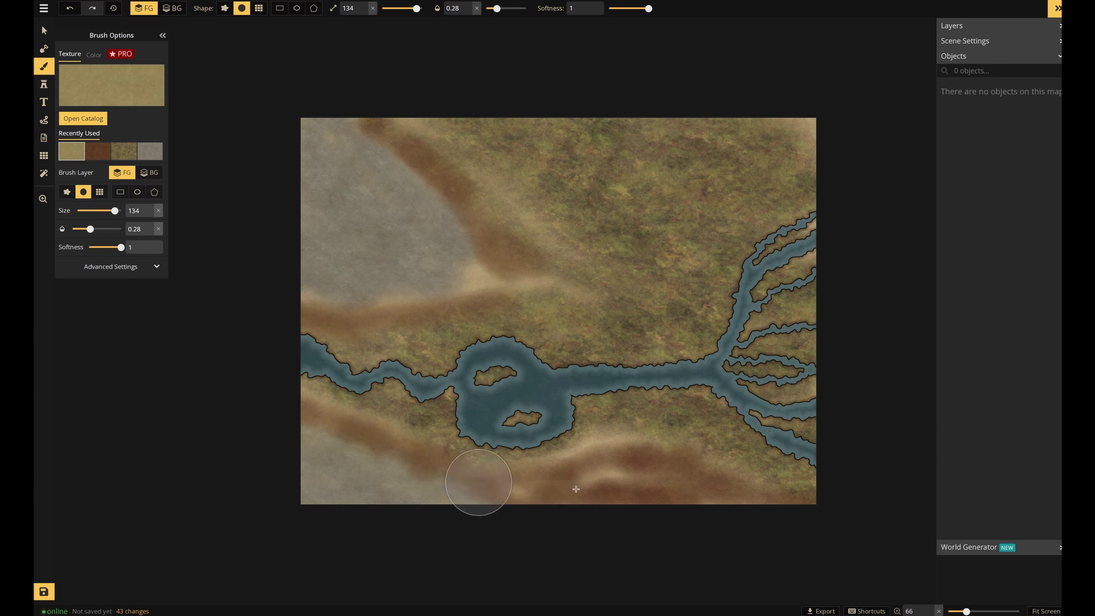
mouse_move(676, 483)
left_mouse_down()
mouse_move(672, 451)
mouse_move(743, 467)
mouse_move(623, 448)
mouse_move(650, 440)
left_mouse_up()
mouse_move(414, 460)
left_mouse_down()
mouse_move(354, 477)
mouse_move(378, 476)
mouse_move(318, 458)
mouse_move(378, 483)
left_mouse_up()
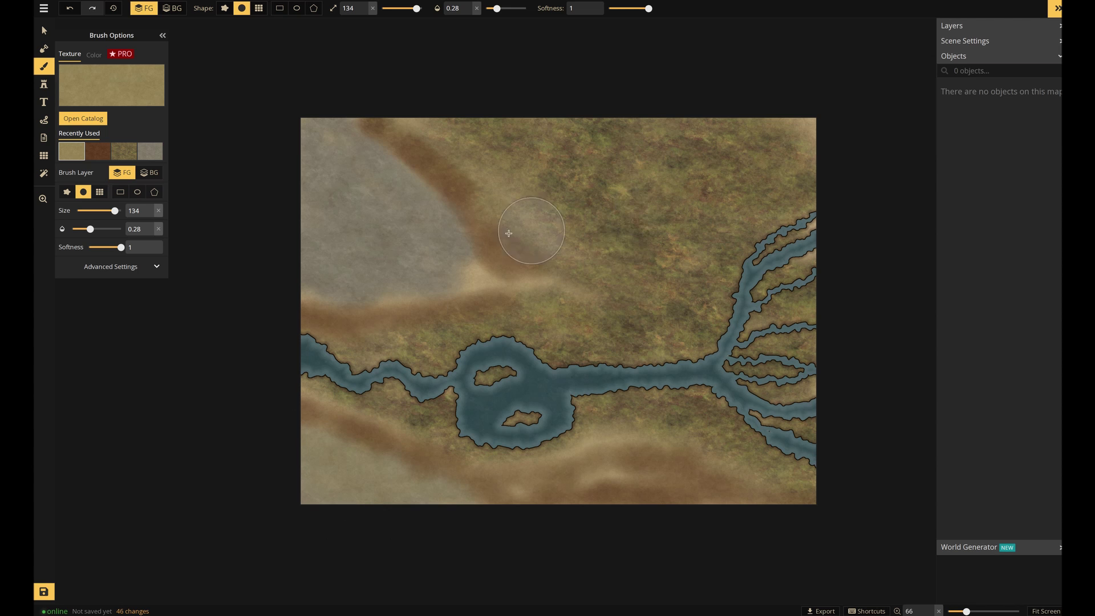
left_click(44, 85)
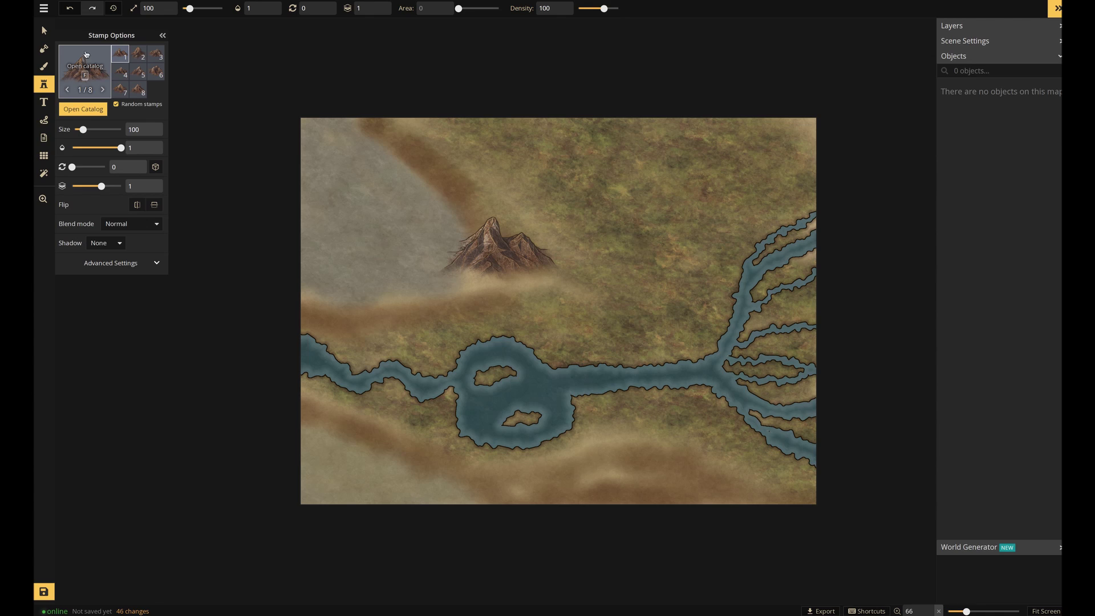
Choose the Mountains (Large) stamp set from the Stamp Catalog.
left_click(182, 147)
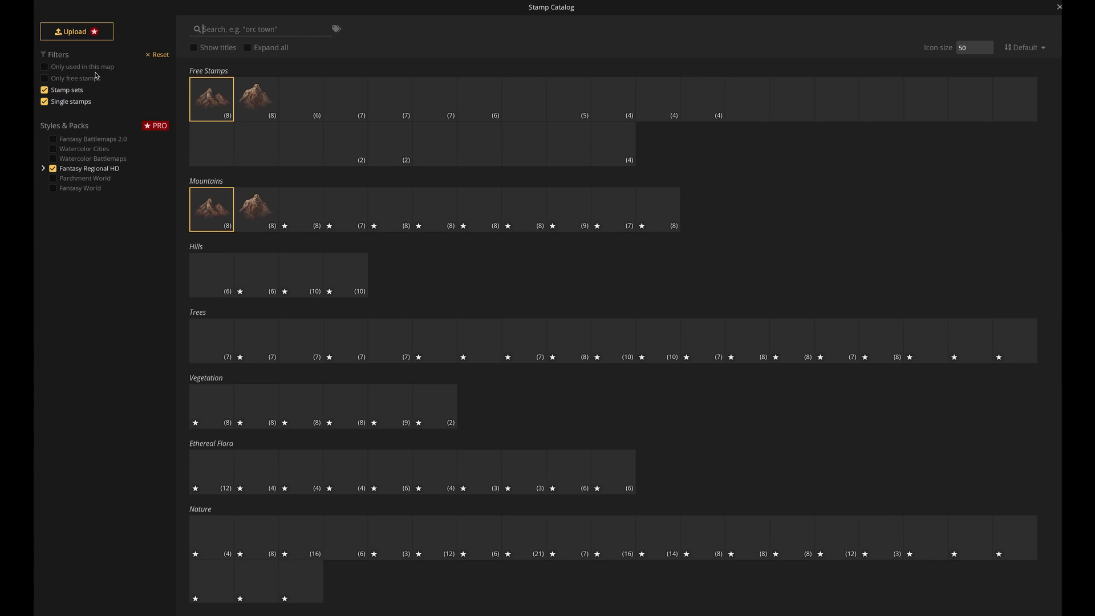
left_click(255, 98)
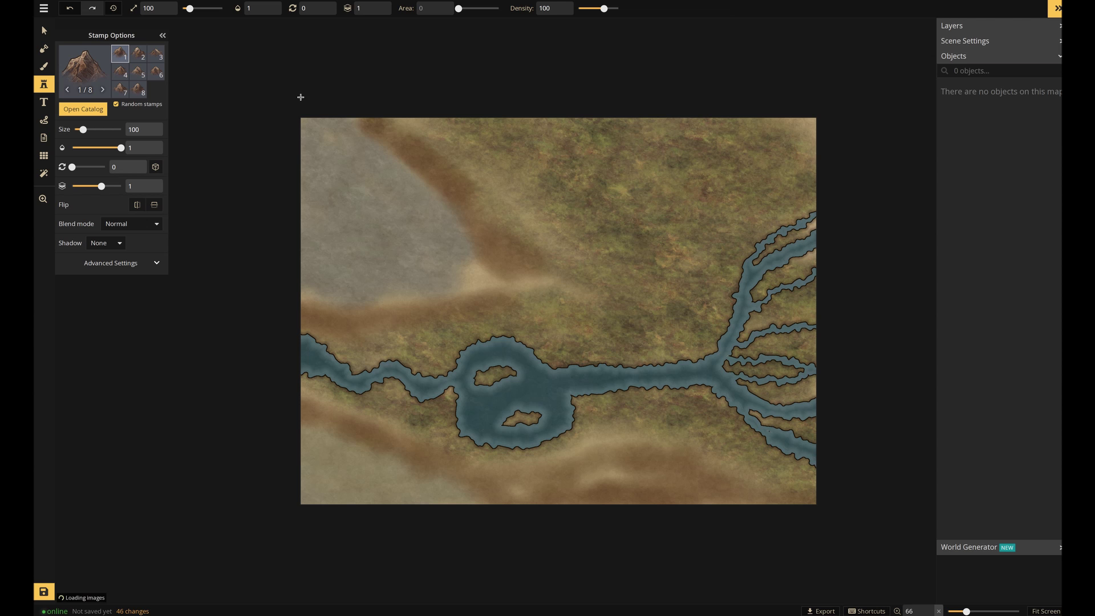
left_click(105, 62)
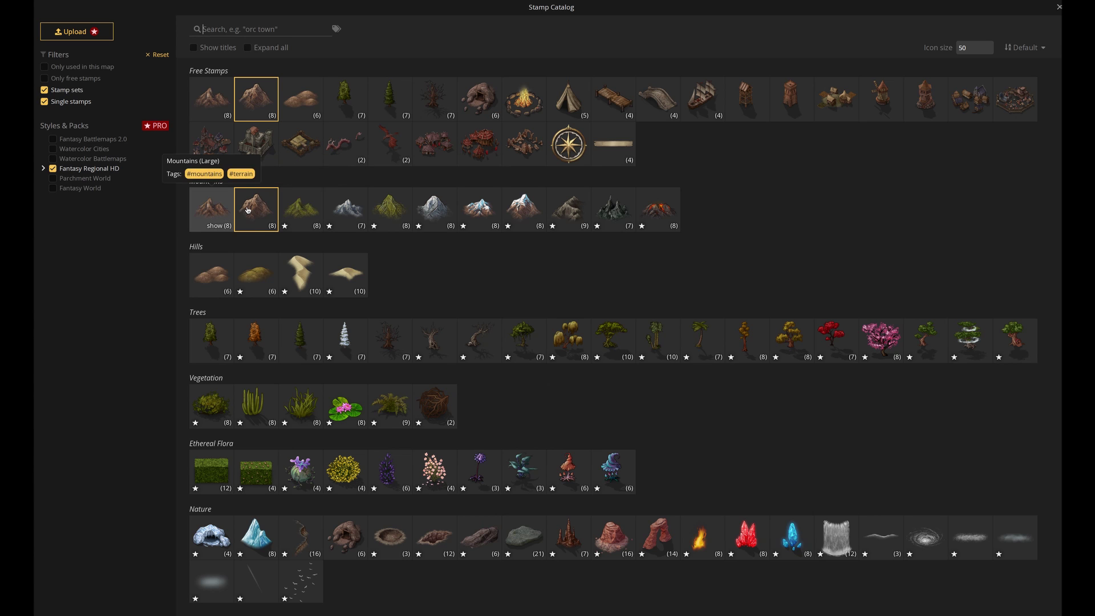
left_click(216, 211)
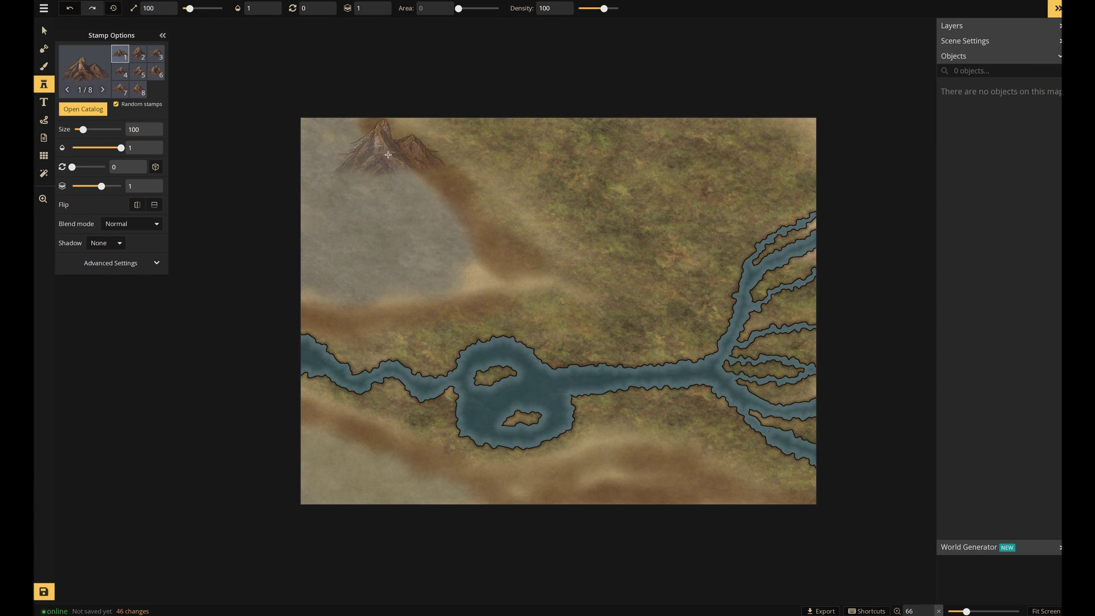
Place seven large mountains as a range in the map's top-left corner.
left_click(389, 155)
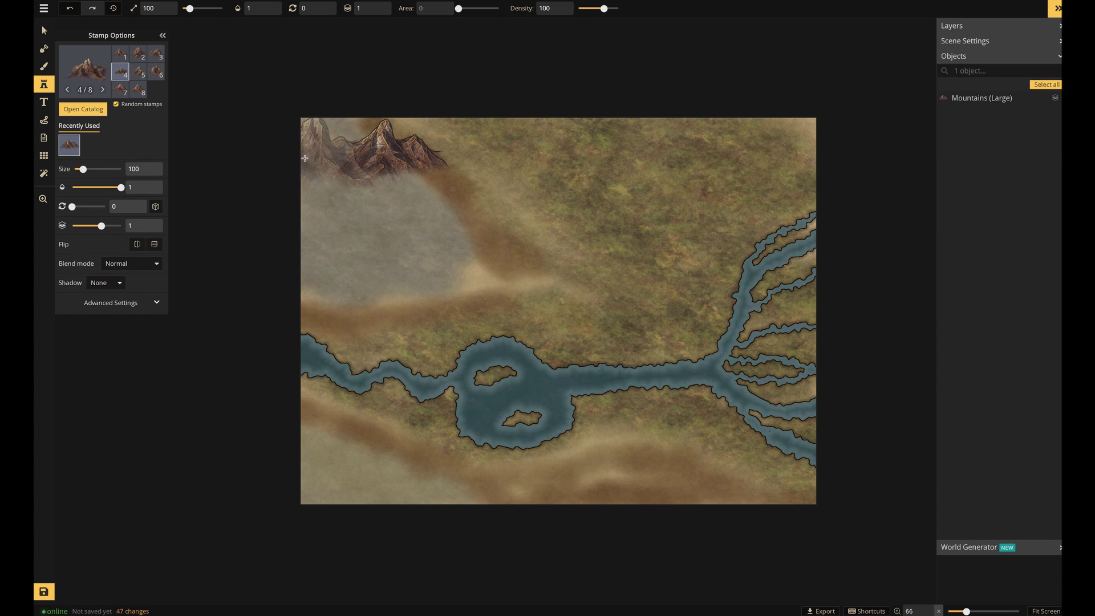
left_click(307, 177)
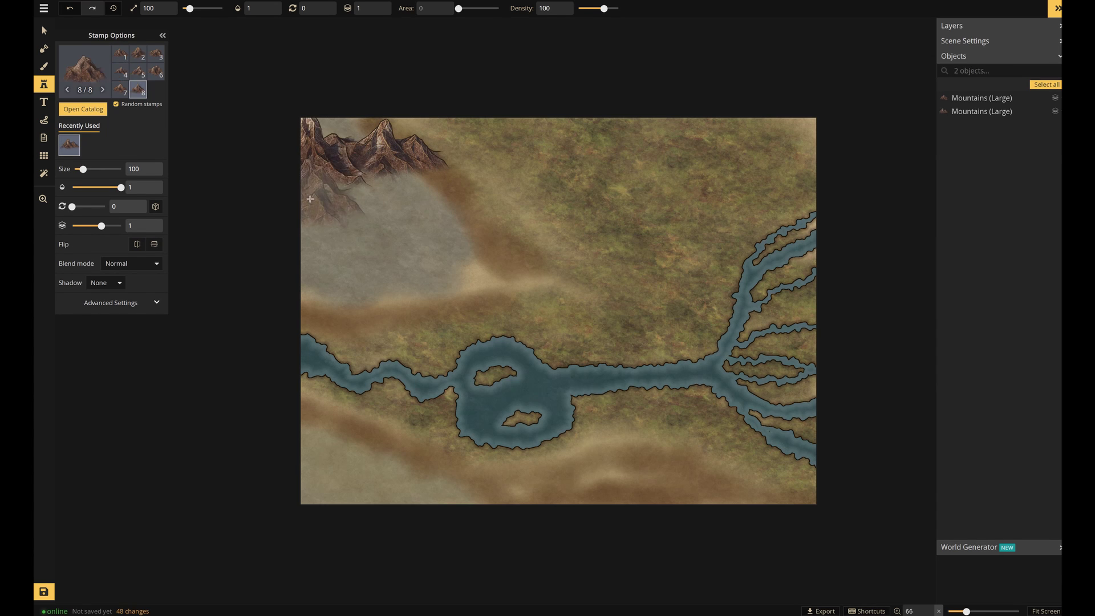
left_click(363, 200)
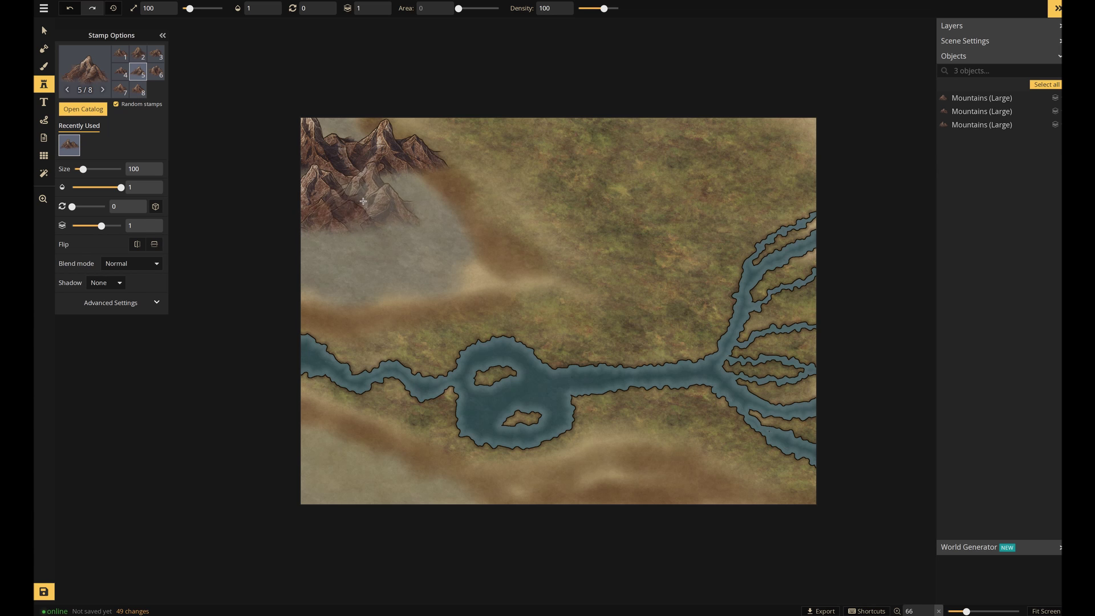
left_click(414, 199)
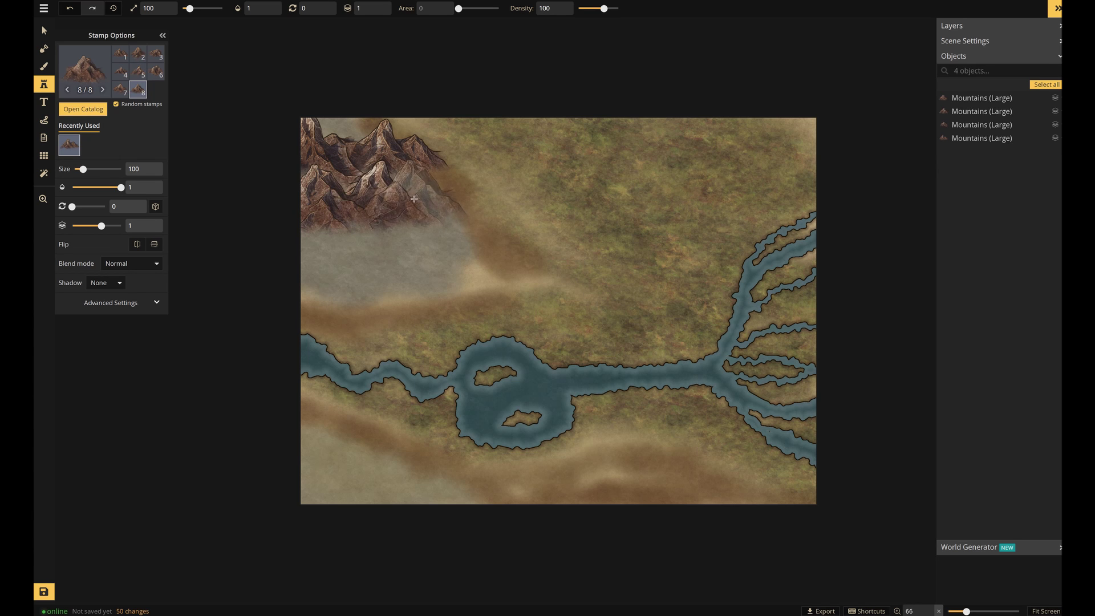
left_click(451, 243)
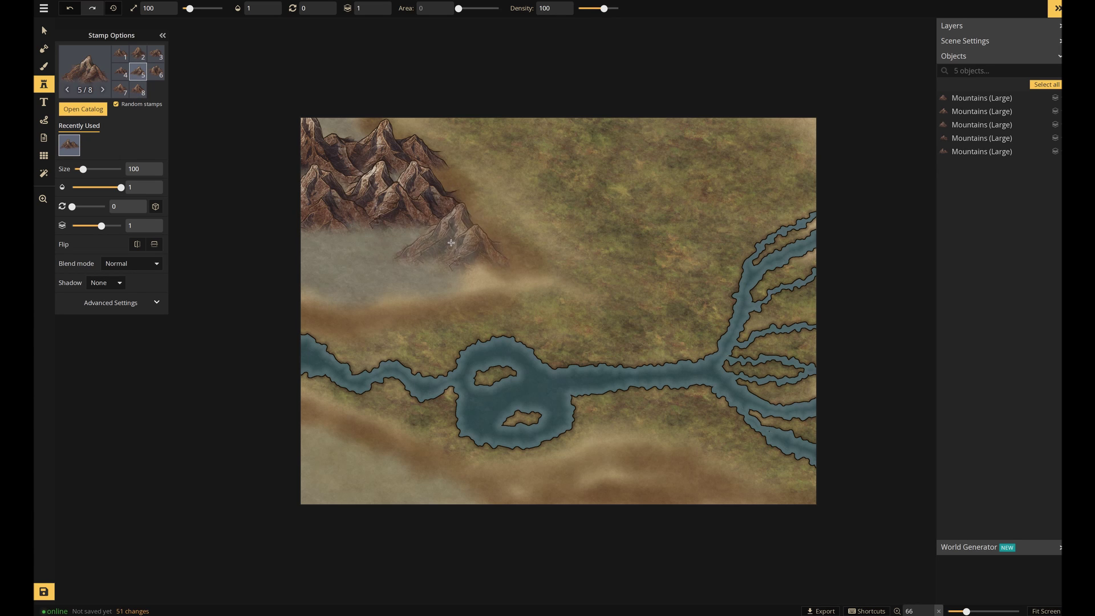
left_click(399, 242)
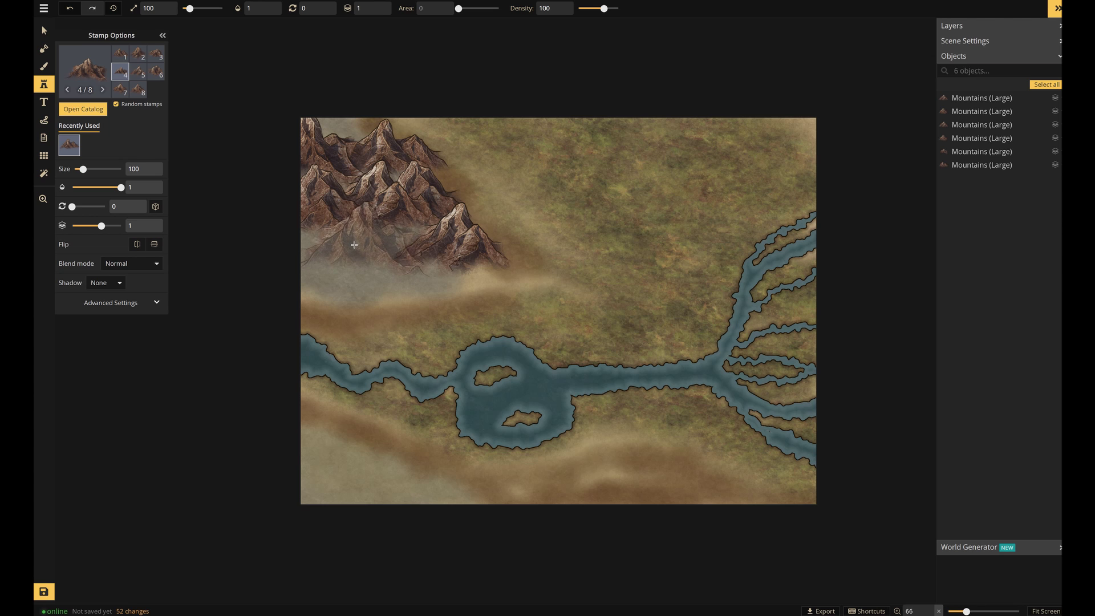
left_click(353, 246)
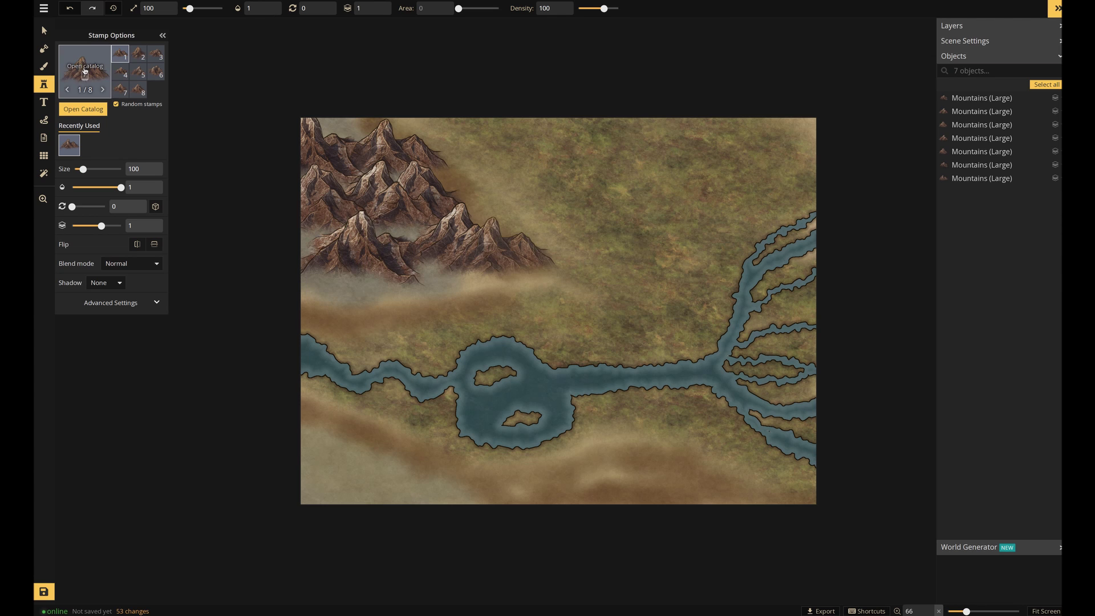
Set the stamp size to 74 and dismiss the Pro upgrade popup.
key("f")
key("Escape")
left_click(425, 8)
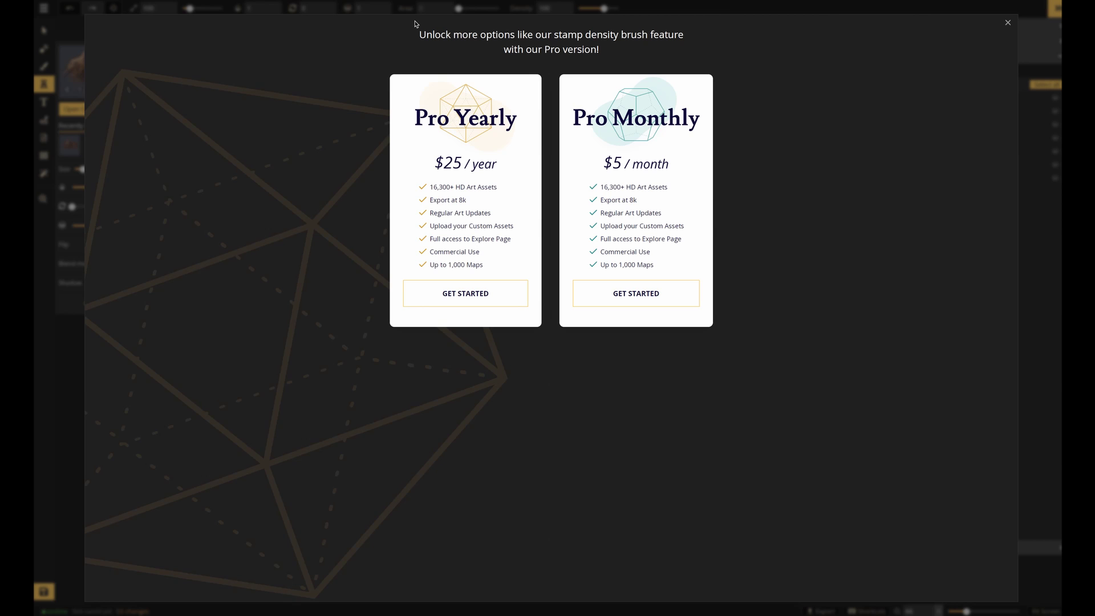
left_click(1008, 22)
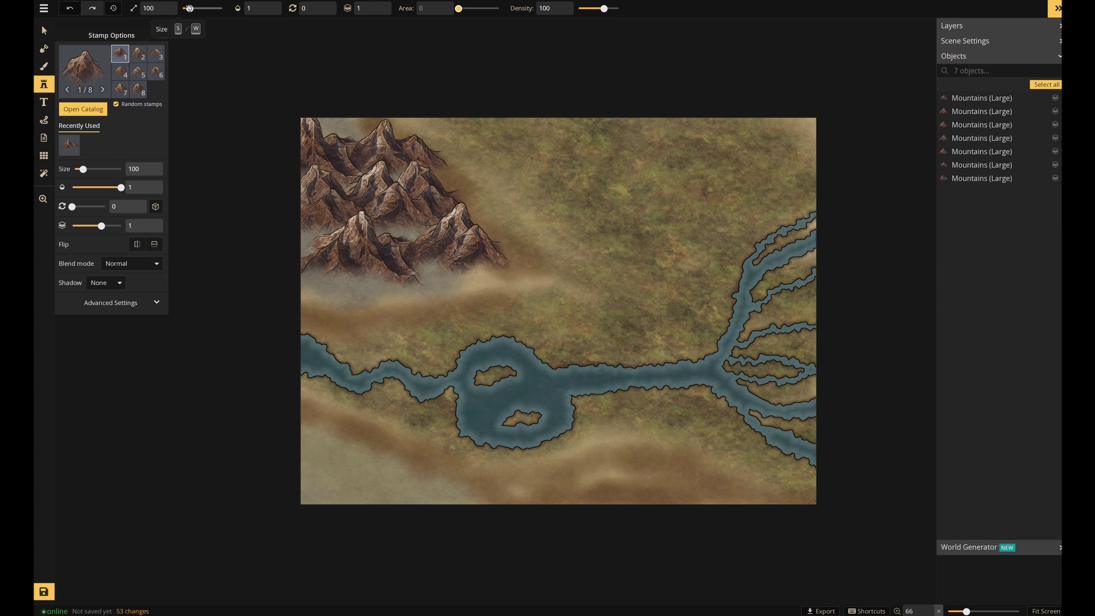
Place seven small mountains along the foot of the large range.
left_click(317, 288)
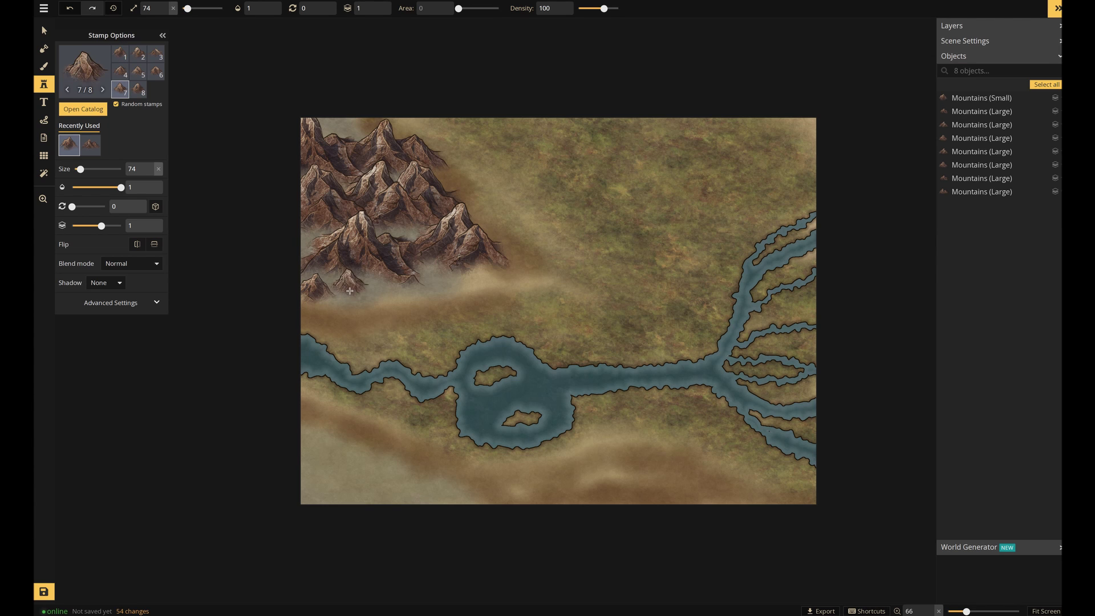
left_click(350, 291)
left_click(369, 299)
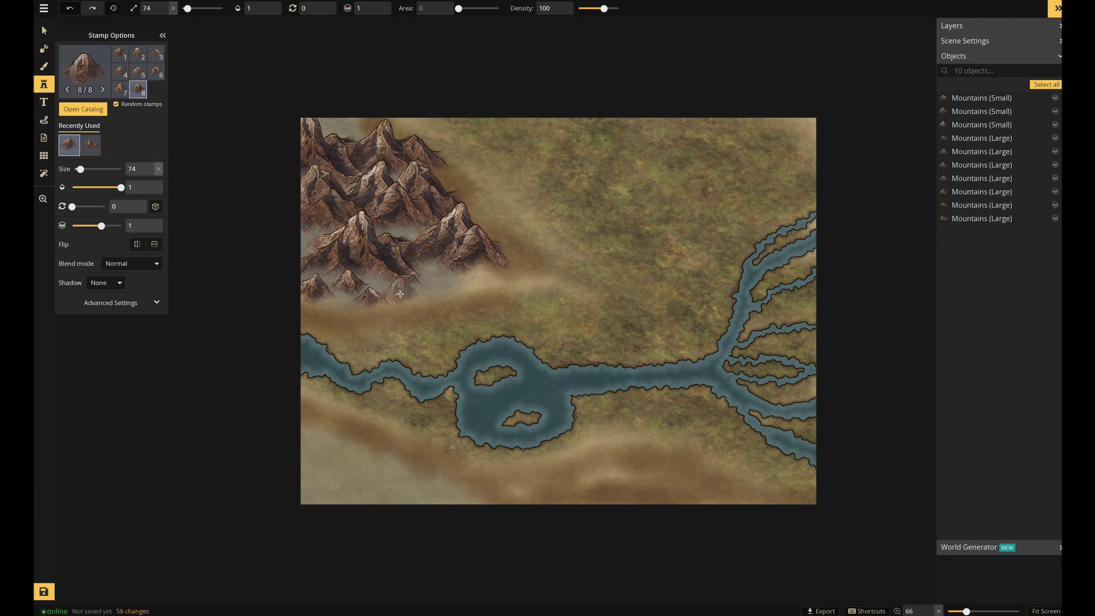
left_click(399, 294)
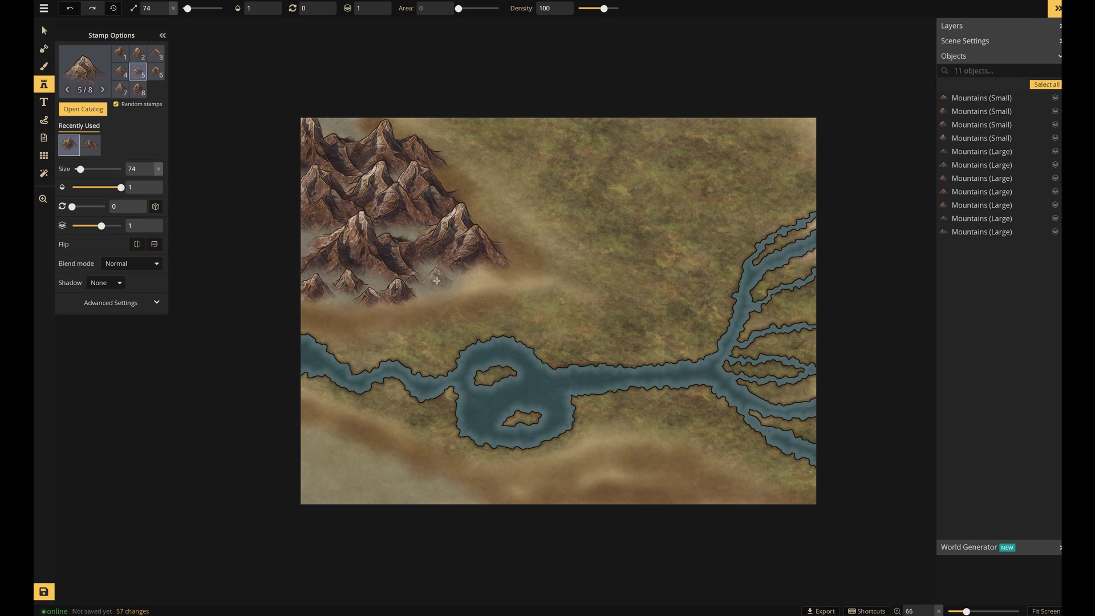
left_click(436, 280)
left_click(427, 298)
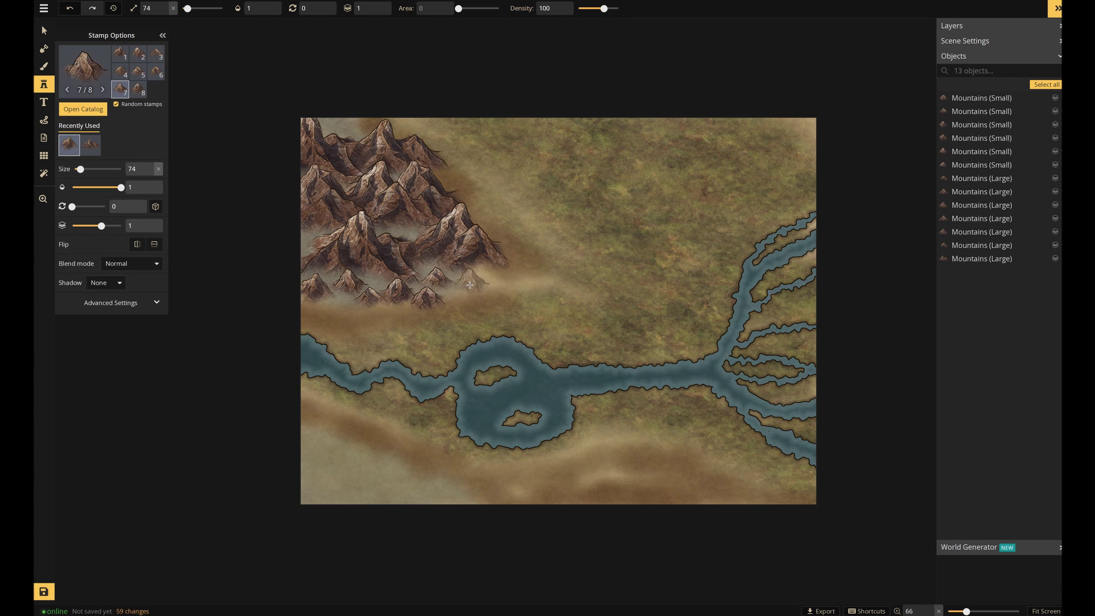
left_click(470, 286)
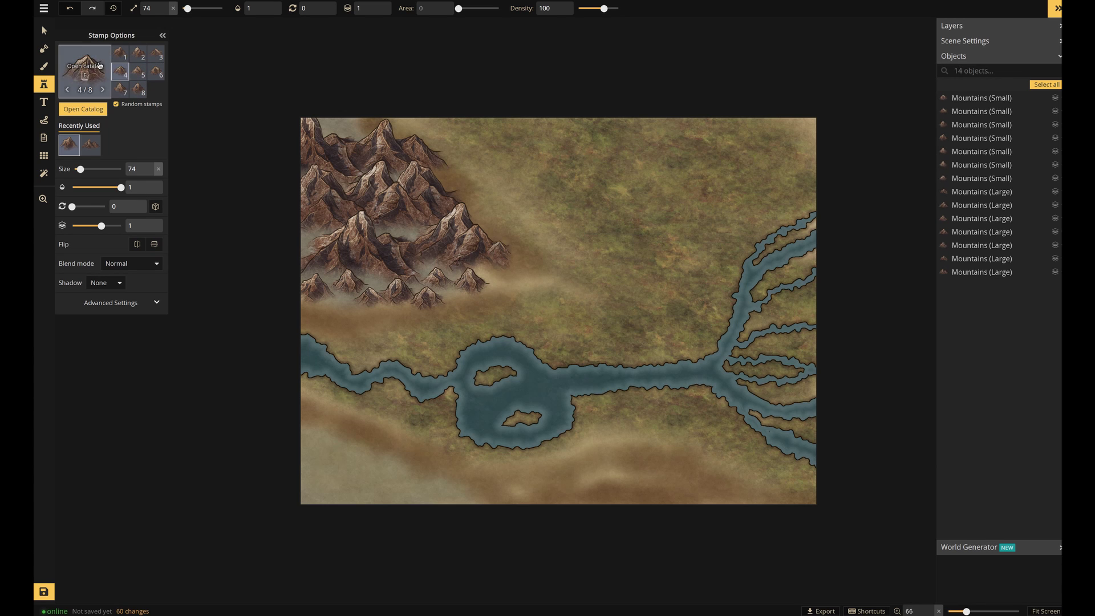
Stamp Brown Hills beside the mountains and at the map's lower left.
key("f")
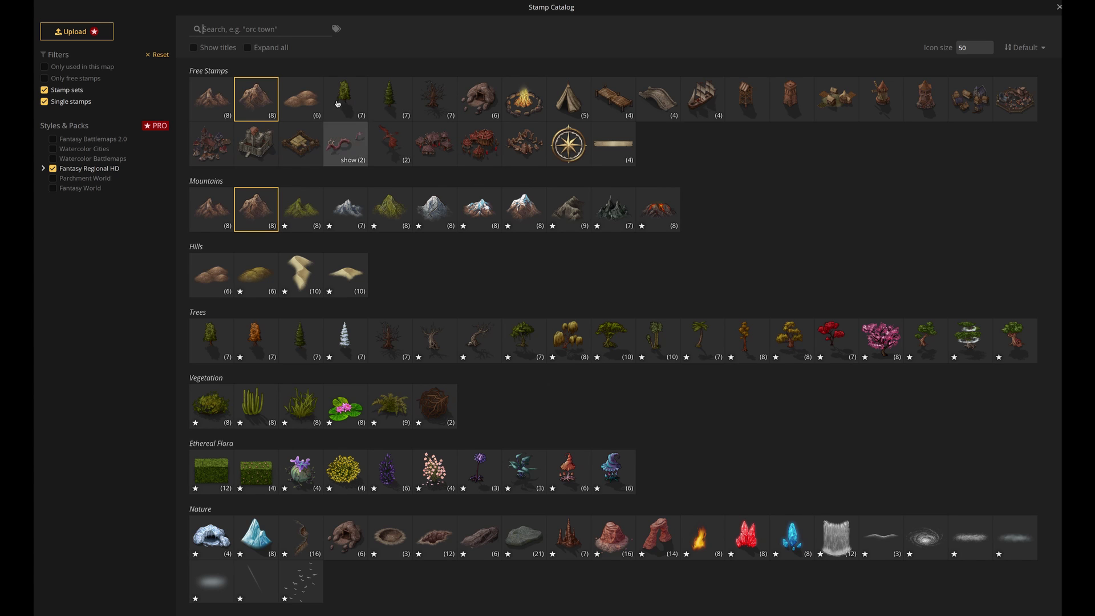
left_click(304, 97)
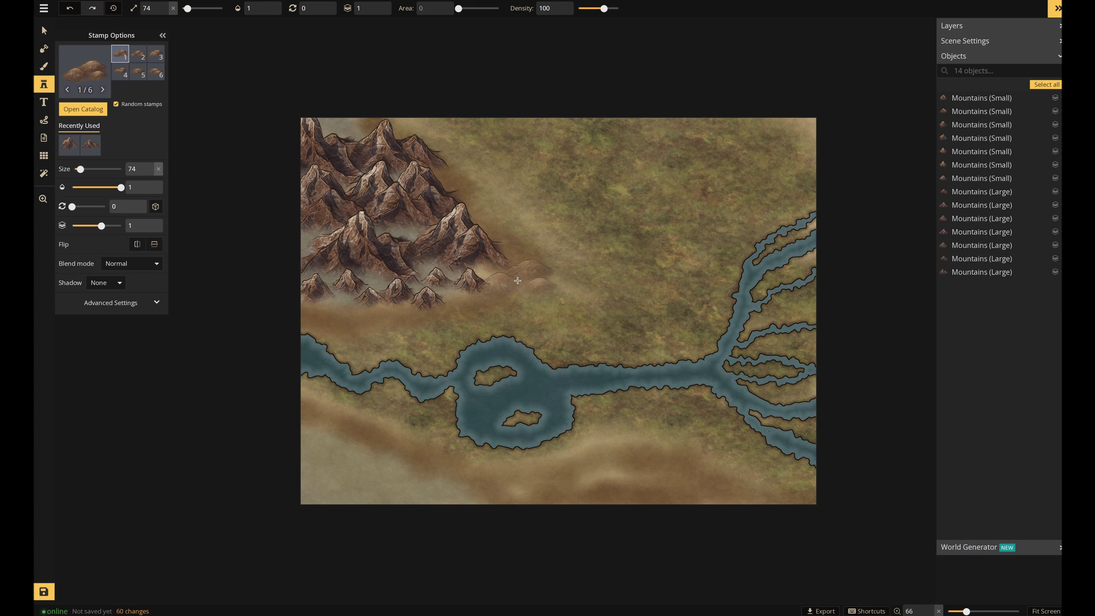
mouse_move(517, 280)
left_mouse_down()
mouse_move(447, 315)
mouse_move(465, 309)
mouse_move(332, 310)
left_mouse_up()
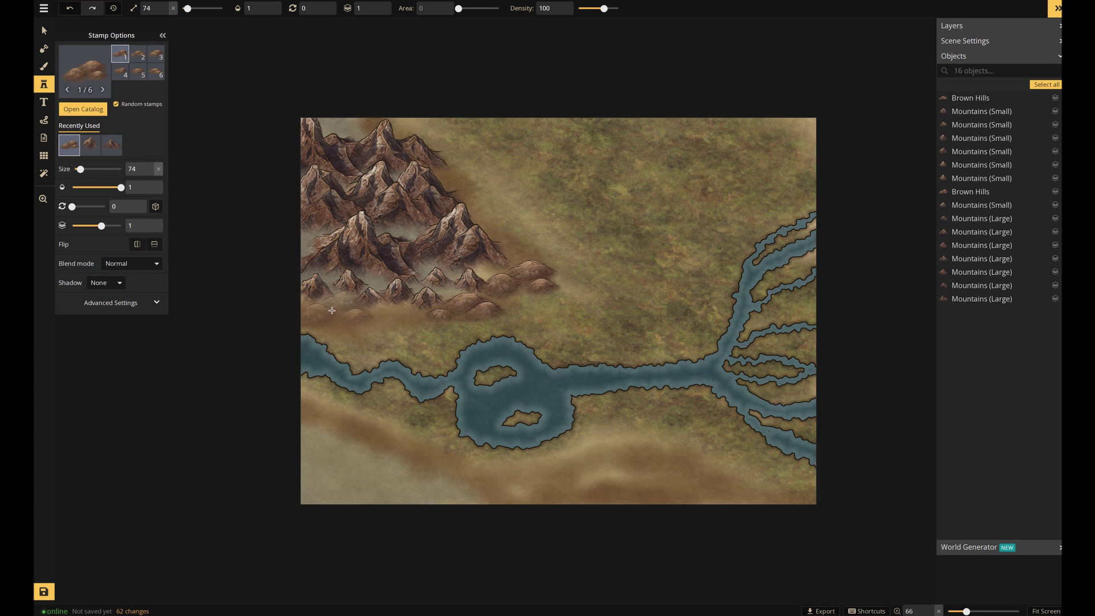
left_click(373, 325)
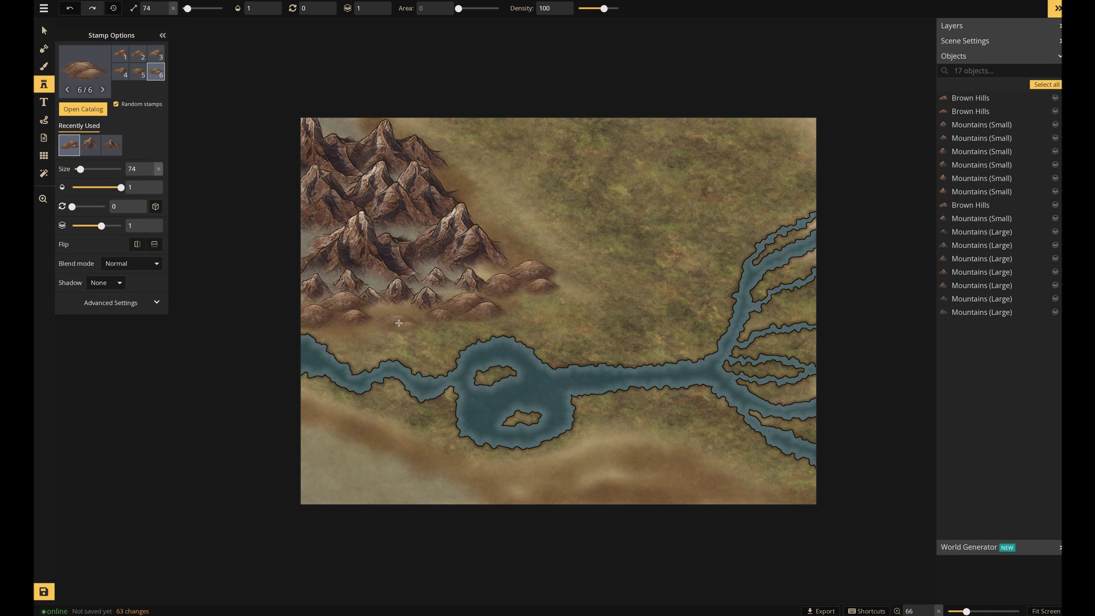
left_click(399, 329)
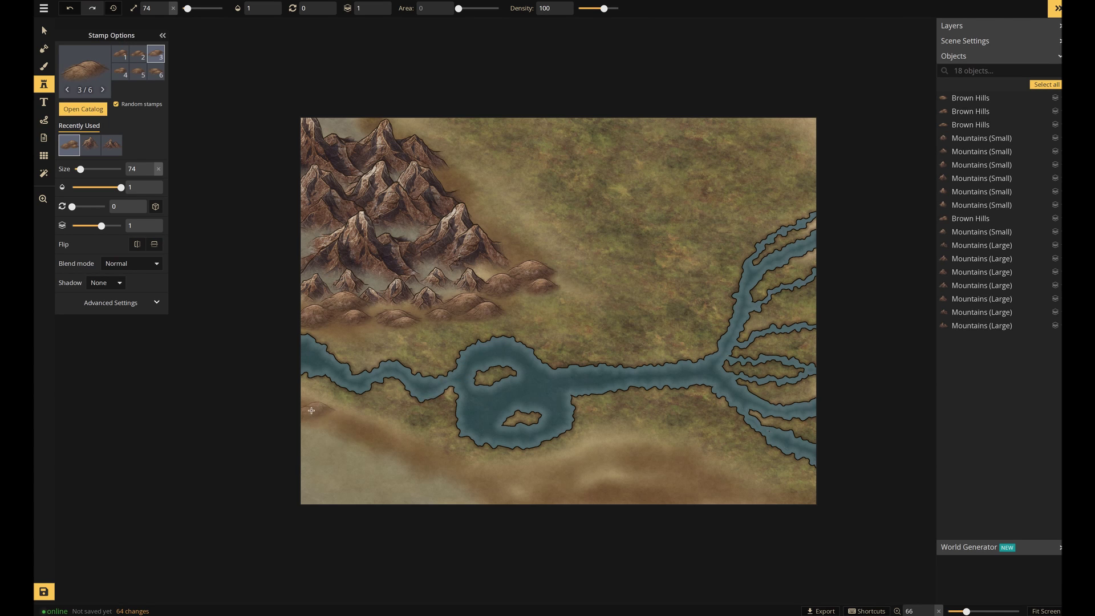
Stamp a line of brown hills along the bottom edge, then reopen the stamp catalog.
mouse_move(312, 412)
left_mouse_down()
mouse_move(377, 487)
mouse_move(429, 522)
mouse_move(432, 489)
mouse_move(404, 456)
mouse_move(540, 522)
mouse_move(545, 499)
mouse_move(515, 487)
mouse_move(789, 518)
left_mouse_up()
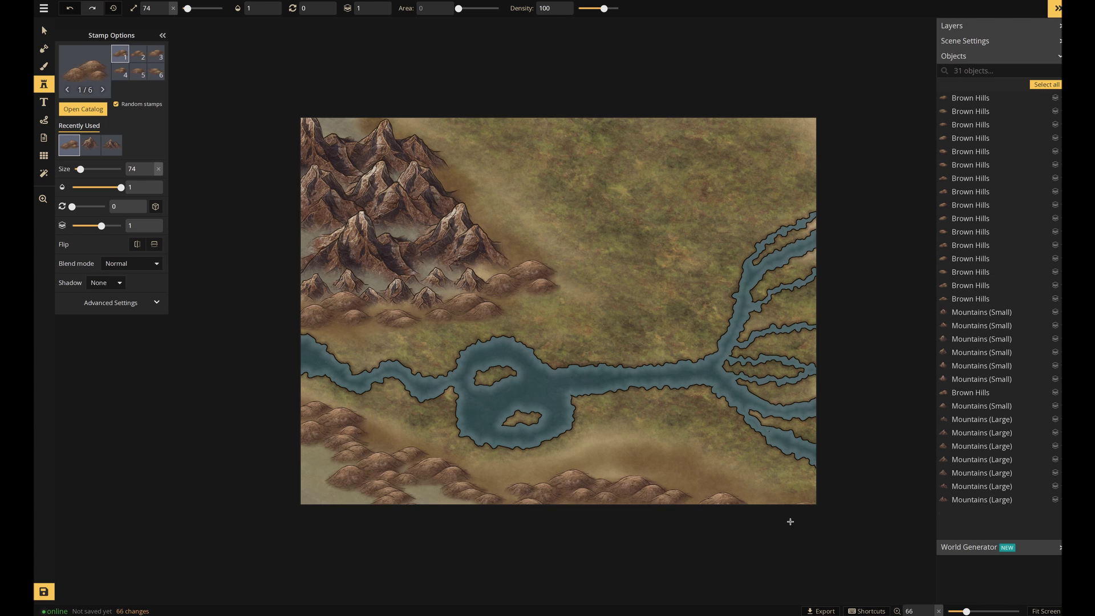
left_click(672, 252)
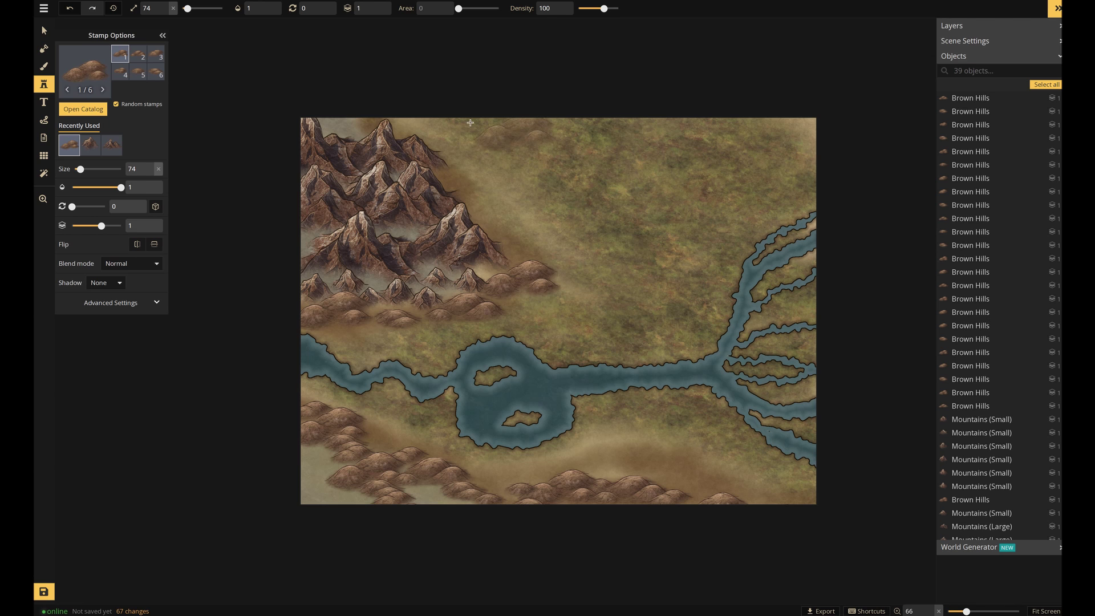
left_click(84, 65)
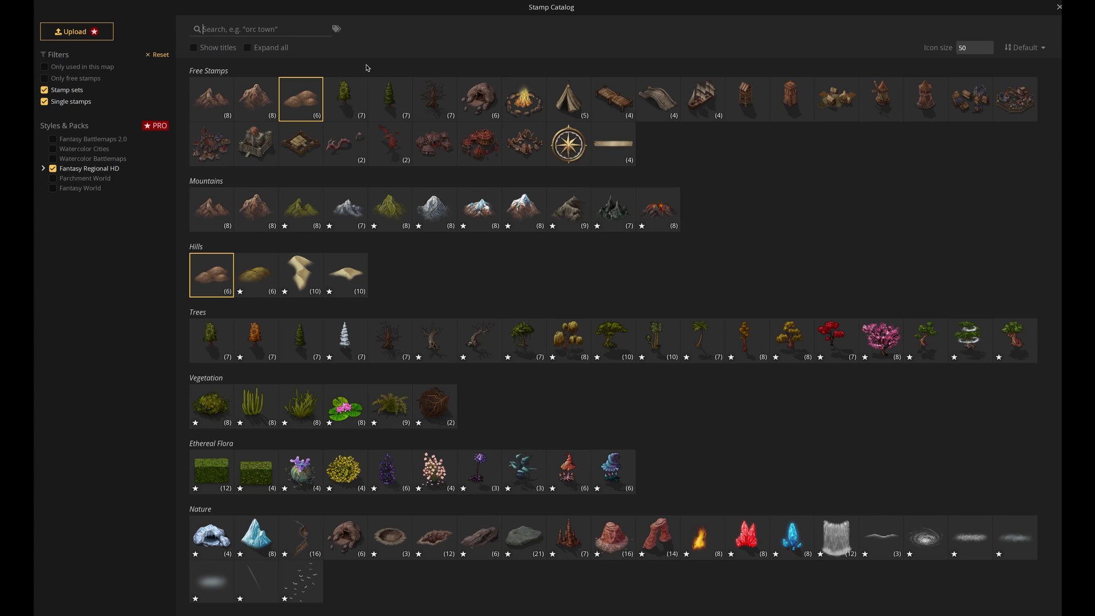
Place a Caves stamp in the bottom hills and a size-58 cave below the mountains.
left_click(479, 99)
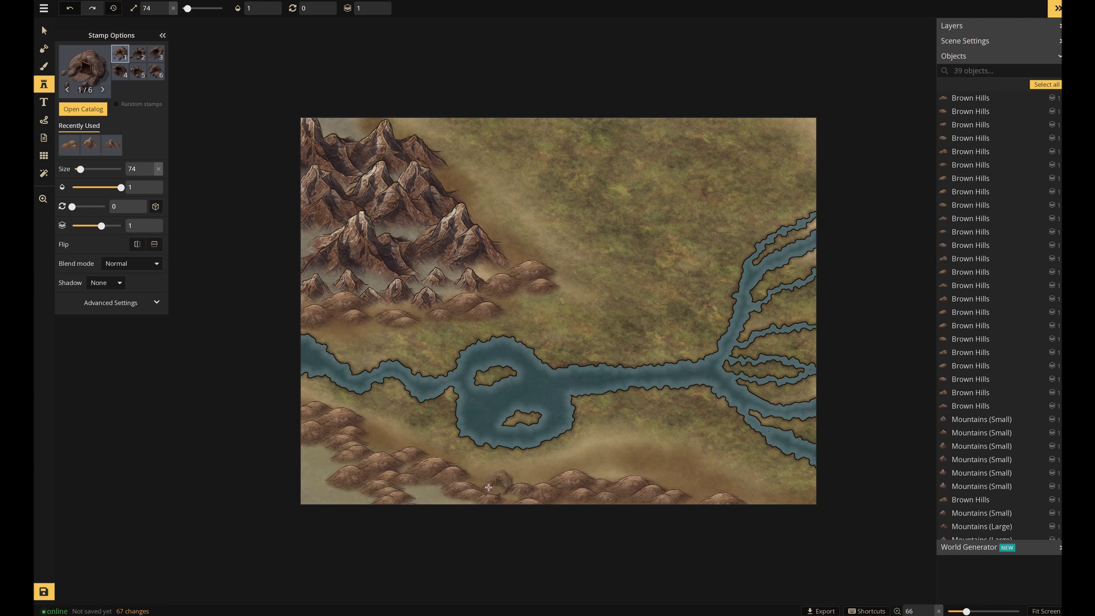
left_click(429, 494)
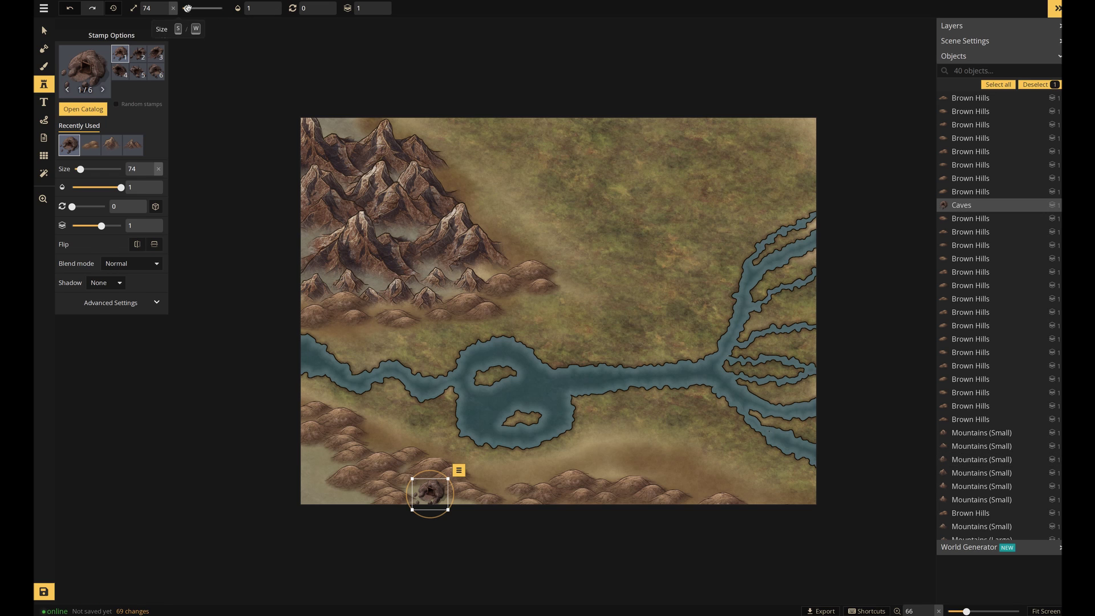
left_click_drag(187, 8, 186, 8)
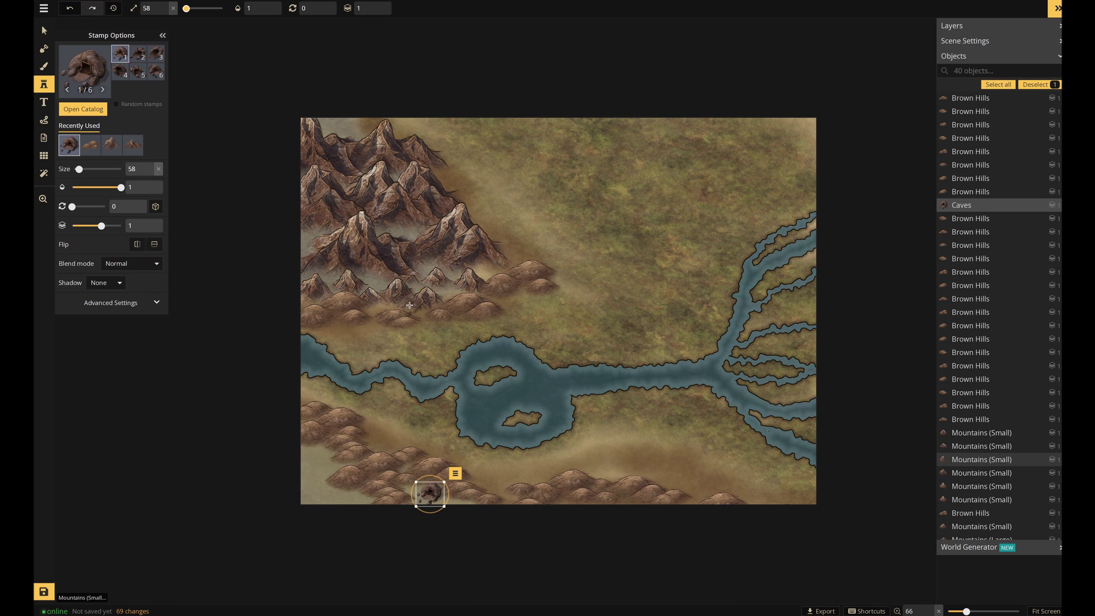
left_click(376, 308)
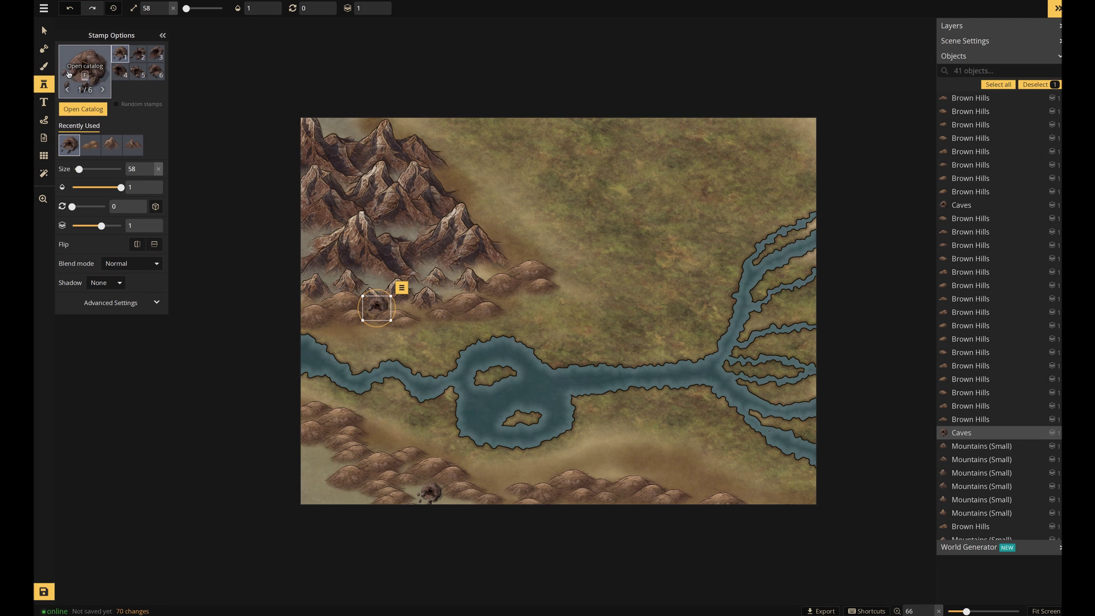
left_click(73, 76)
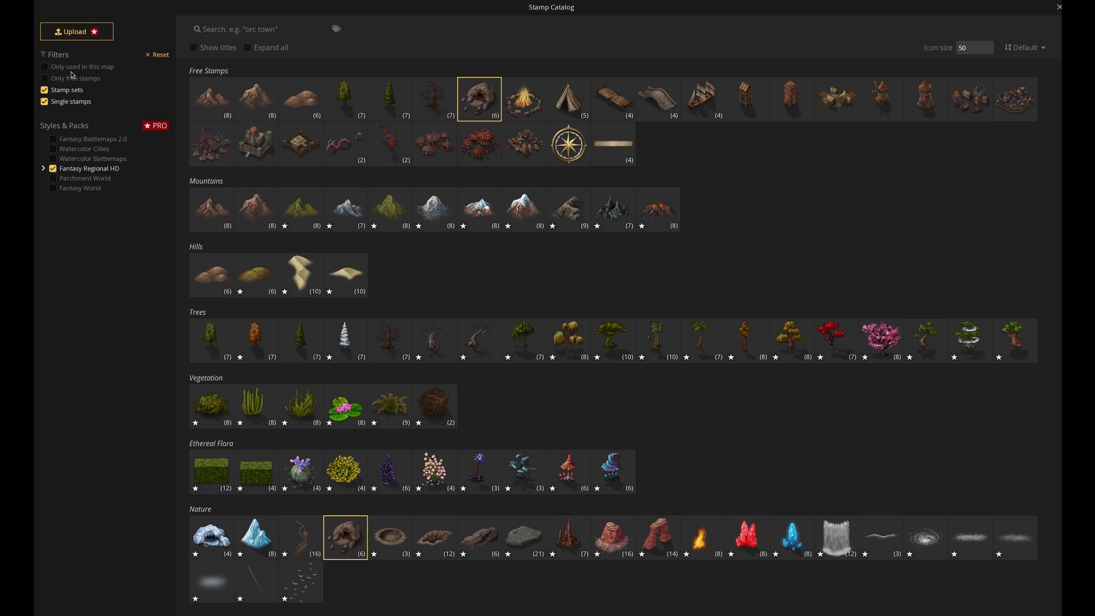
Paint Deciduous Trees stamps in two strokes along the top edge and north of the river.
left_click(349, 98)
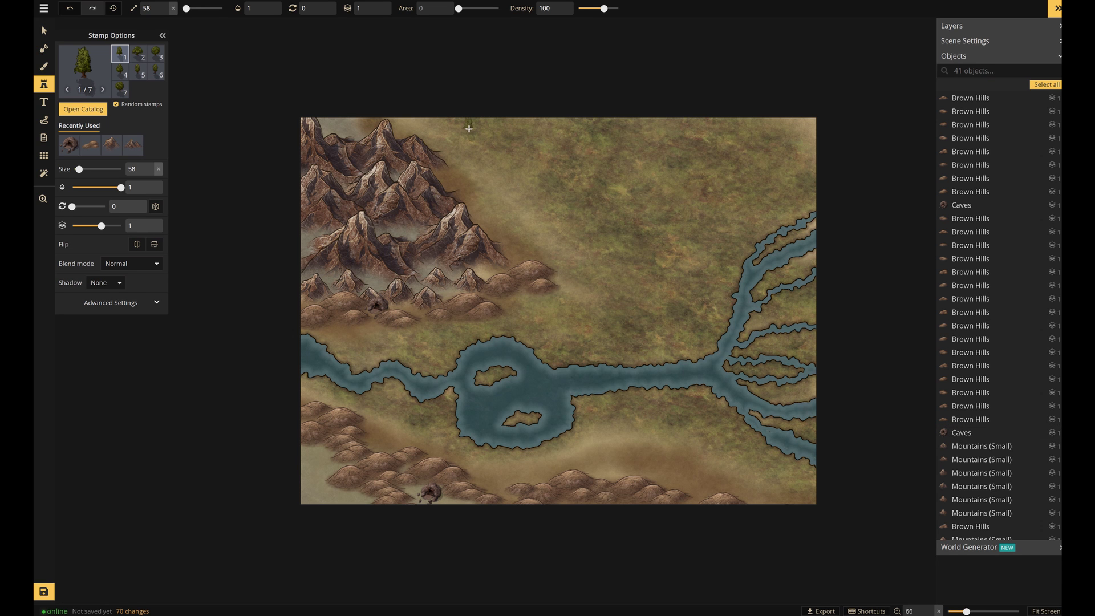
mouse_move(522, 139)
left_mouse_down()
mouse_move(609, 144)
mouse_move(572, 126)
mouse_move(466, 141)
mouse_move(654, 154)
mouse_move(612, 148)
mouse_move(524, 167)
mouse_move(682, 182)
mouse_move(716, 176)
mouse_move(652, 155)
mouse_move(687, 129)
mouse_move(633, 114)
mouse_move(654, 132)
mouse_move(750, 146)
mouse_move(706, 215)
mouse_move(668, 230)
mouse_move(551, 234)
mouse_move(582, 200)
mouse_move(639, 198)
mouse_move(666, 228)
mouse_move(634, 269)
mouse_move(661, 280)
mouse_move(803, 137)
mouse_move(819, 138)
mouse_move(721, 134)
left_mouse_up()
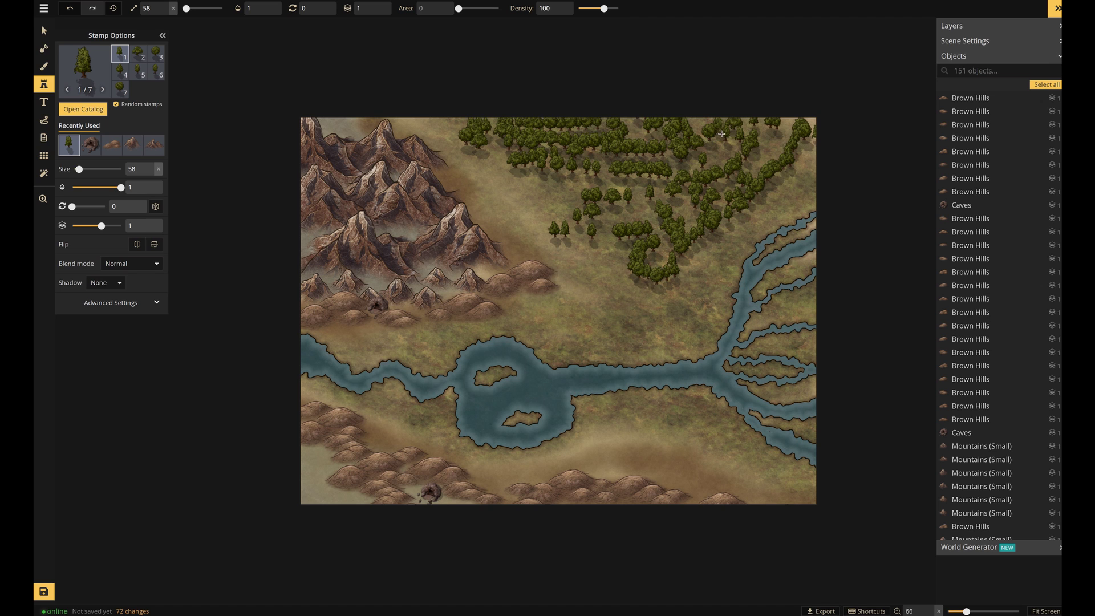
left_click_drag(668, 179, 496, 251)
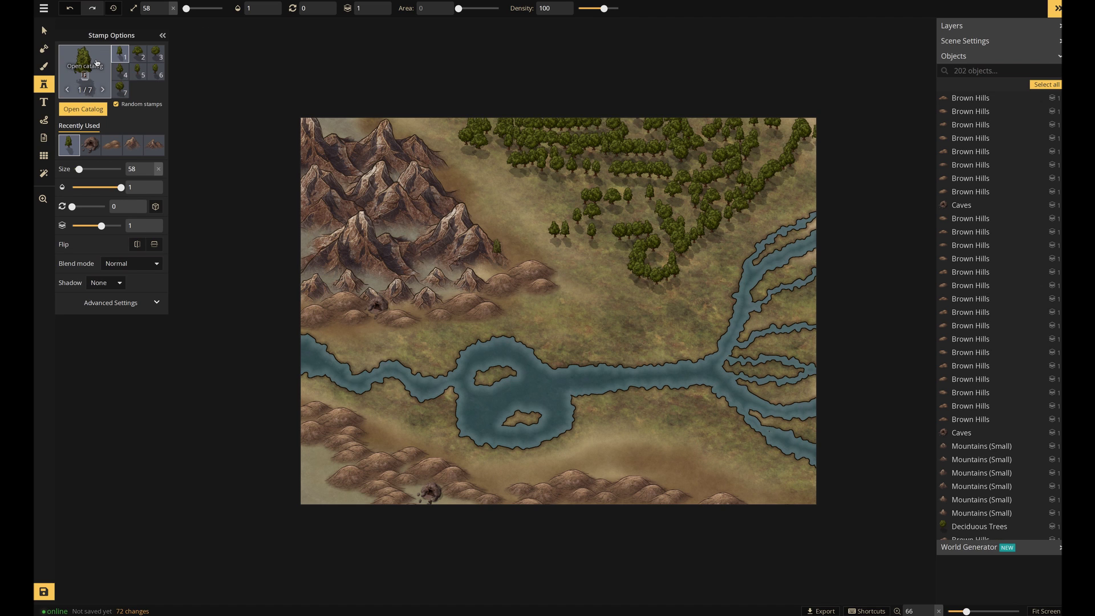
Fill the northern forest's interior and left edge with conifer stamps.
key("f")
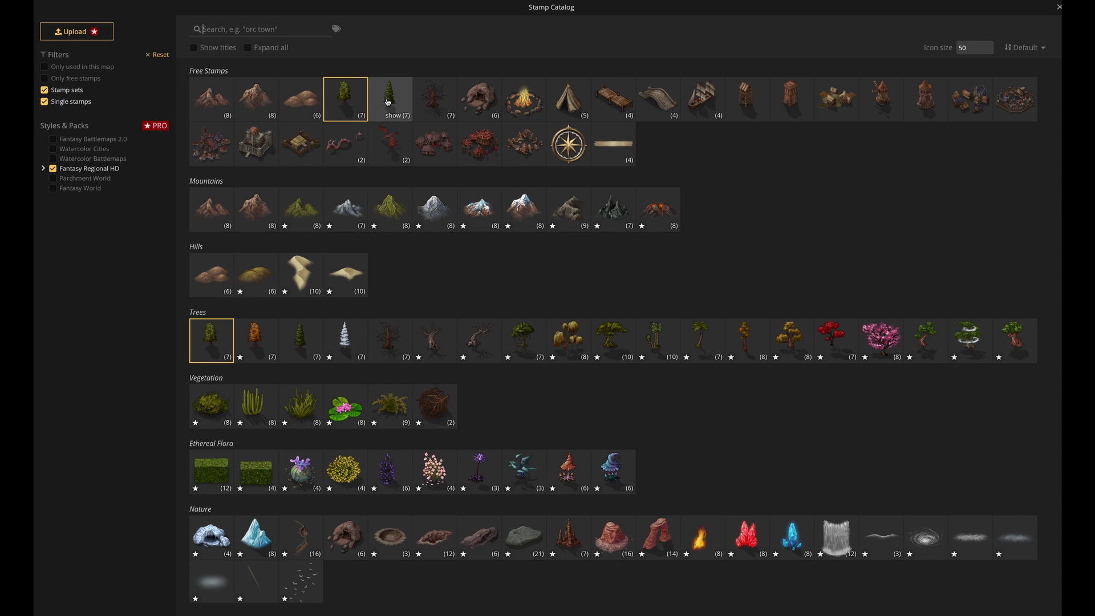
key("Escape")
mouse_move(593, 178)
left_mouse_down()
mouse_move(487, 158)
mouse_move(559, 194)
mouse_move(689, 187)
left_mouse_up()
mouse_move(626, 128)
left_mouse_down()
mouse_move(654, 151)
mouse_move(748, 120)
mouse_move(774, 154)
mouse_move(800, 128)
mouse_move(743, 179)
mouse_move(587, 234)
left_mouse_up()
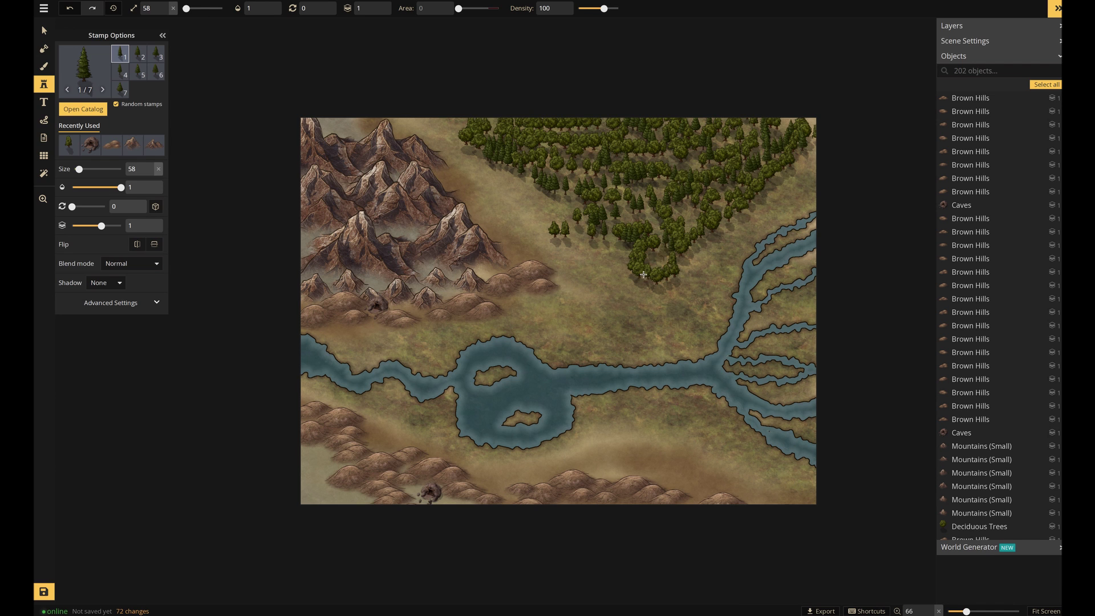
left_click_drag(643, 275, 453, 142)
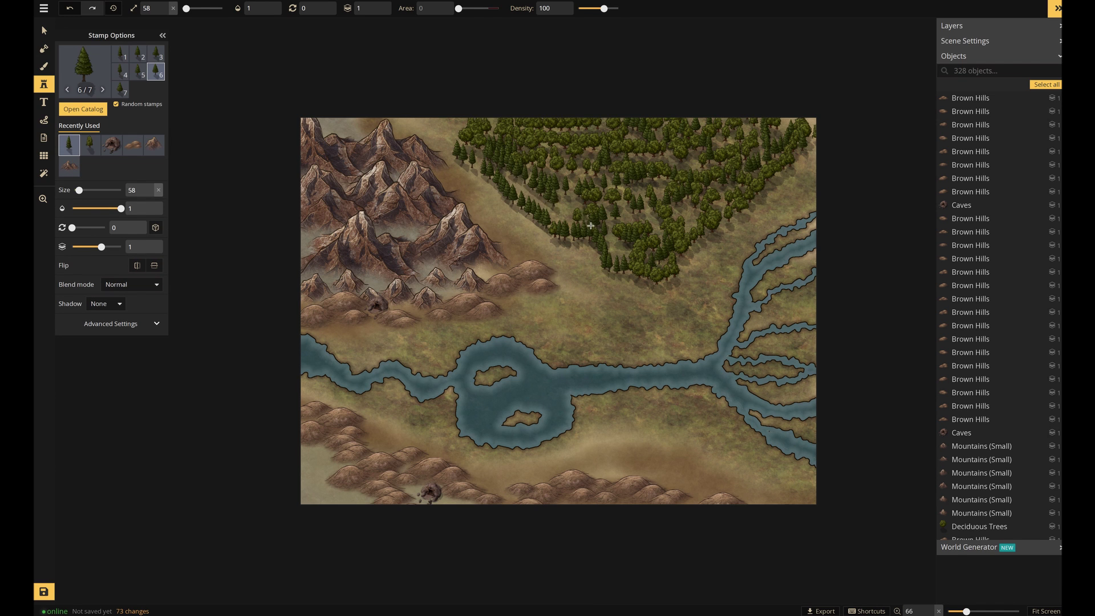
mouse_move(543, 200)
left_mouse_down()
mouse_move(509, 183)
mouse_move(578, 228)
mouse_move(512, 225)
left_mouse_up()
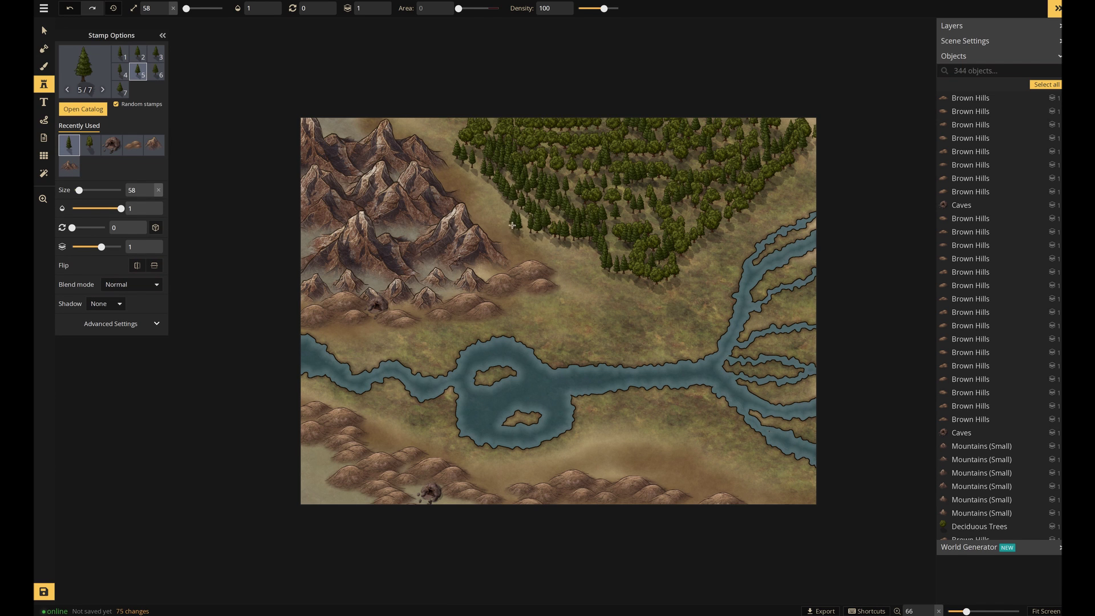
mouse_move(479, 191)
left_mouse_down()
mouse_move(509, 229)
mouse_move(441, 139)
mouse_move(409, 118)
mouse_move(464, 147)
mouse_move(473, 180)
left_mouse_up()
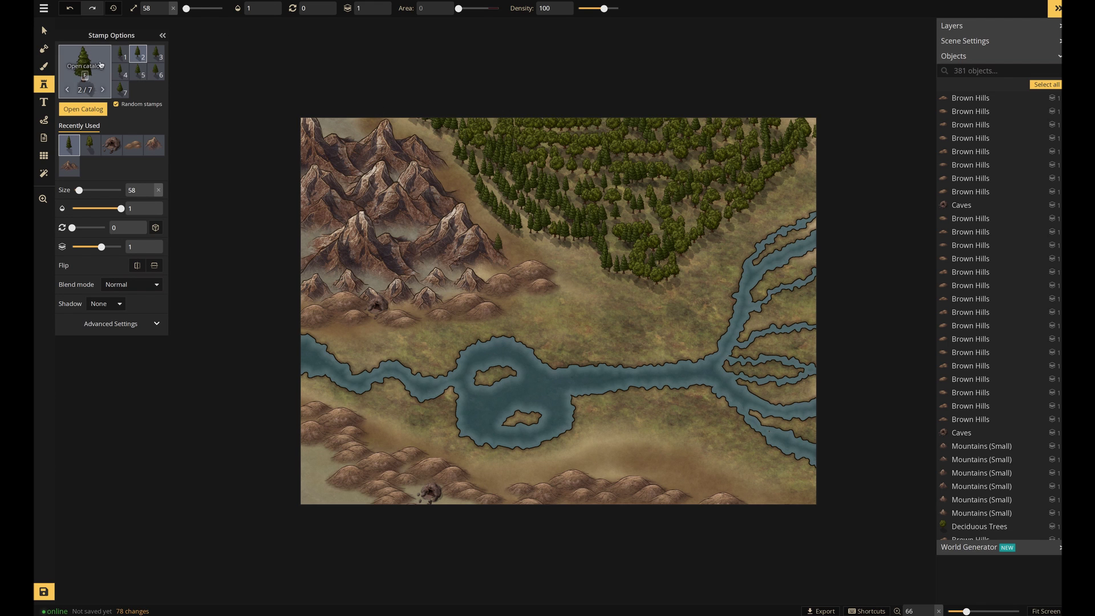
Switch to deciduous trees and extend them along the forest's left and lower edges.
left_click(100, 64)
left_click(345, 99)
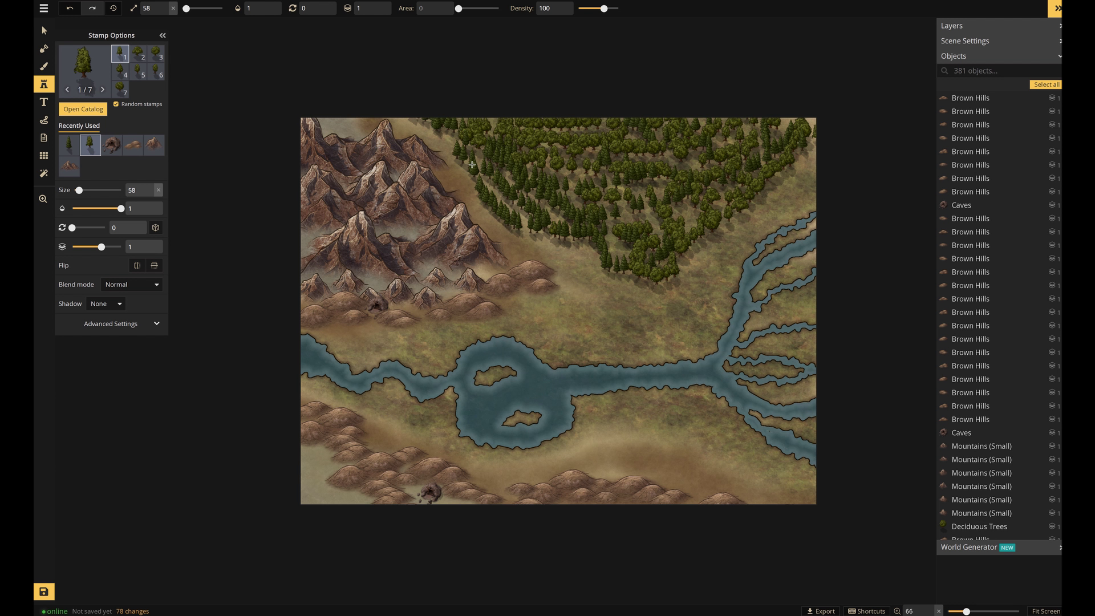
mouse_move(449, 145)
left_mouse_down()
mouse_move(468, 187)
mouse_move(519, 239)
mouse_move(510, 207)
mouse_move(474, 169)
mouse_move(529, 189)
left_mouse_up()
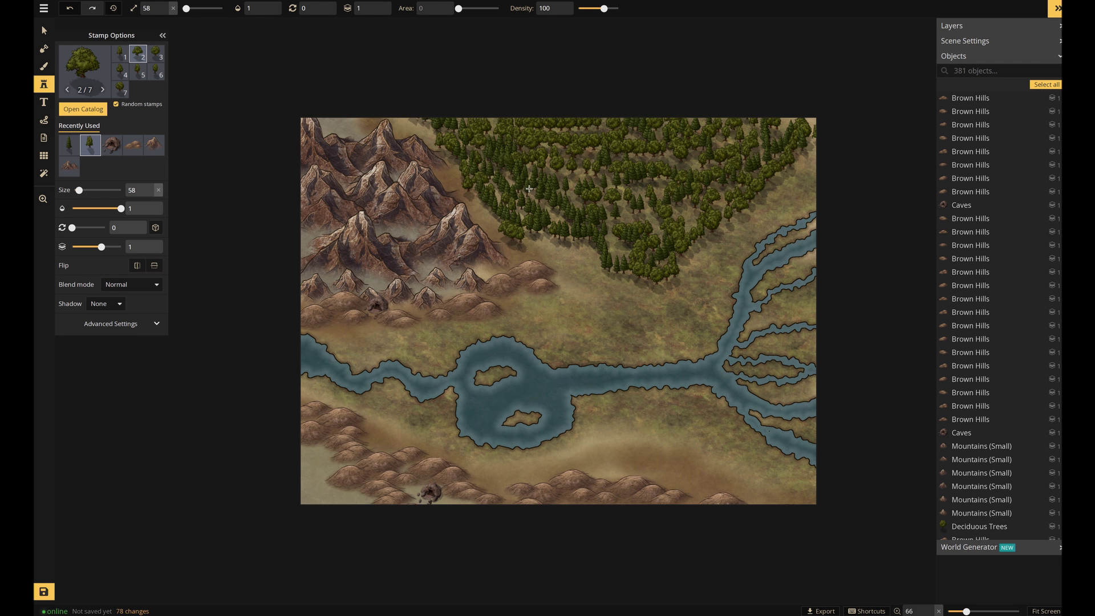
mouse_move(547, 252)
left_mouse_down()
mouse_move(623, 272)
mouse_move(648, 232)
mouse_move(675, 236)
mouse_move(695, 268)
left_mouse_up()
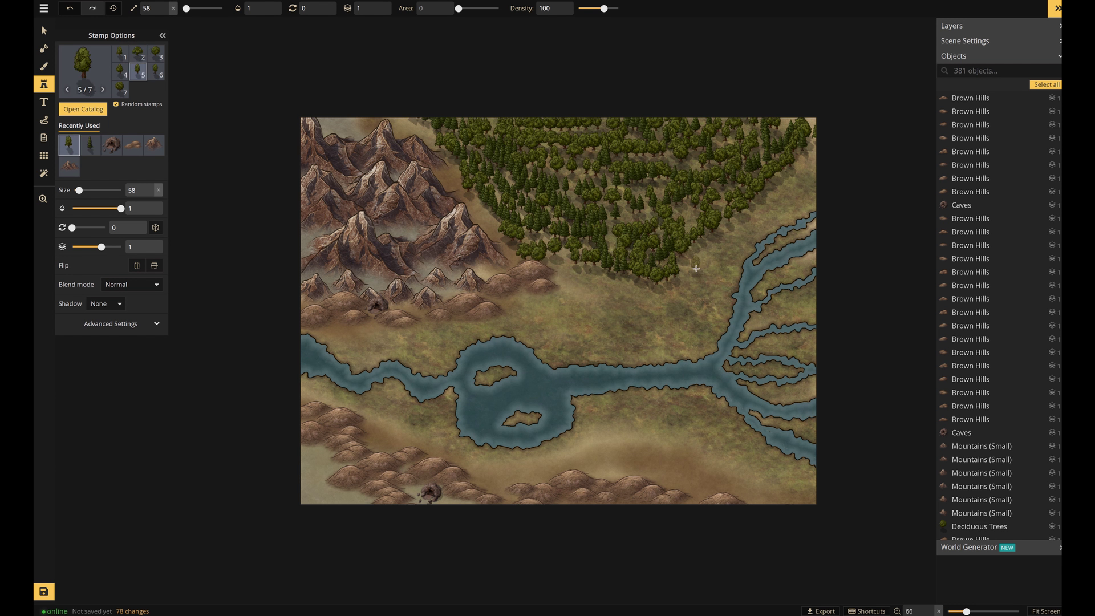
Plant a deciduous tree grove by the lower-right riverbank and reopen the stamp catalog.
mouse_move(728, 452)
left_mouse_down()
mouse_move(795, 489)
mouse_move(713, 484)
mouse_move(714, 465)
mouse_move(749, 467)
mouse_move(797, 474)
mouse_move(816, 492)
mouse_move(764, 477)
left_mouse_up()
mouse_move(703, 454)
left_mouse_down()
mouse_move(681, 476)
mouse_move(690, 493)
mouse_move(704, 490)
mouse_move(642, 447)
left_mouse_up()
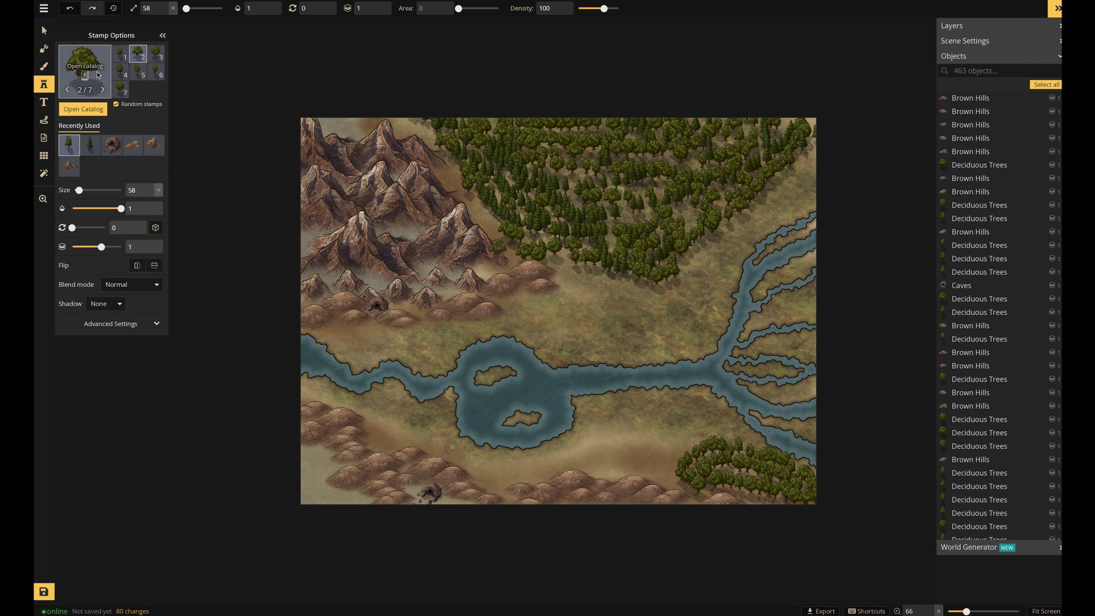
left_click(98, 74)
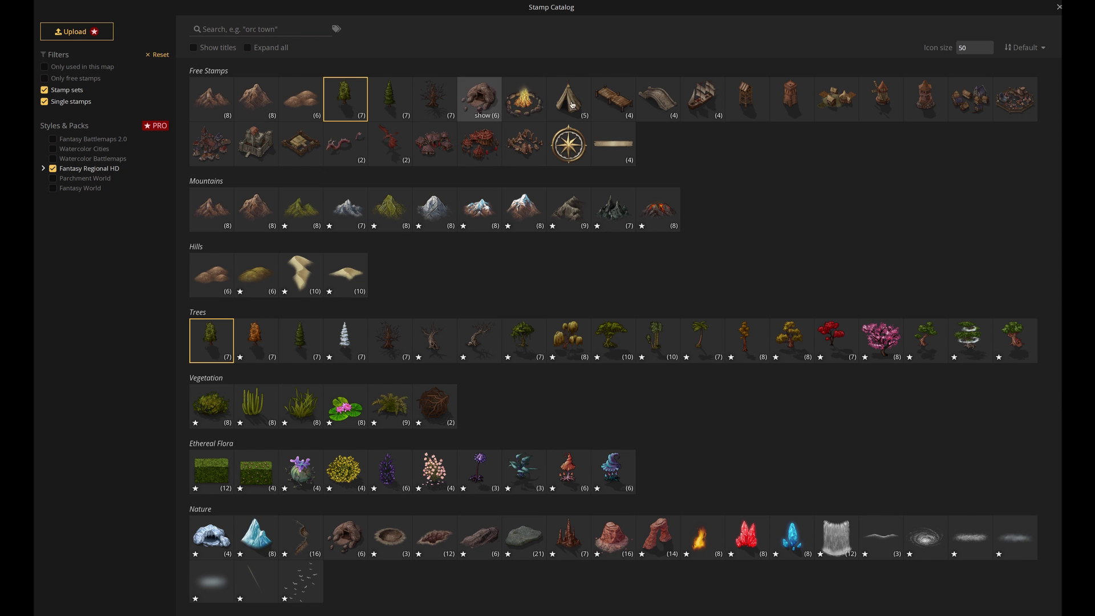
Load the village houses stamp and turn on the isometric map grid.
left_click(842, 104)
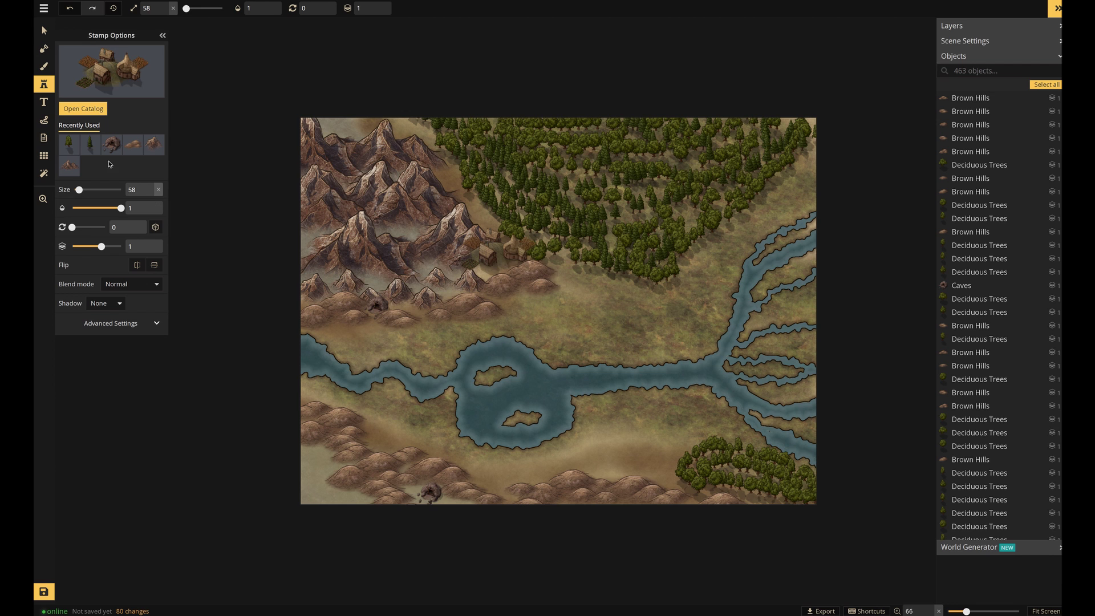
left_click(42, 157)
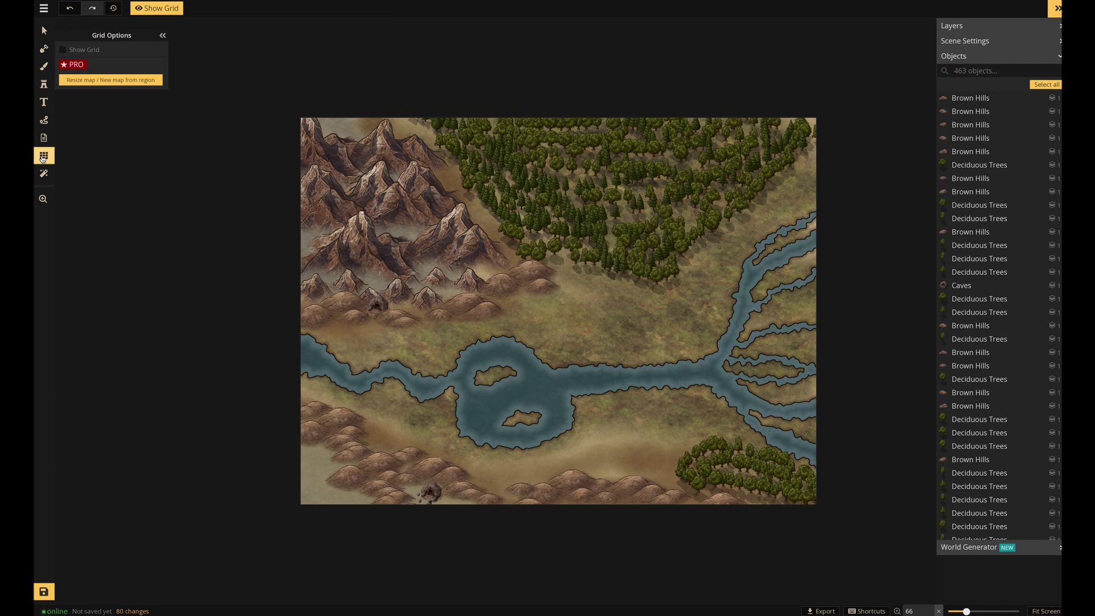
left_click(63, 50)
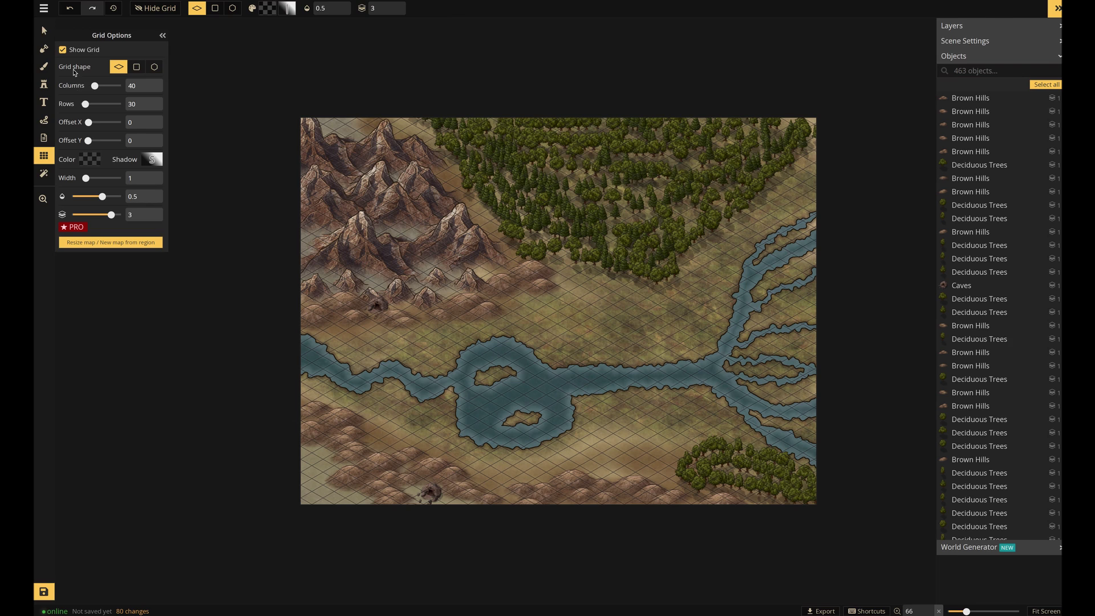
Zoom in three steps around the river loop, then return to the Stamp tool.
left_click(43, 199)
left_click(562, 335)
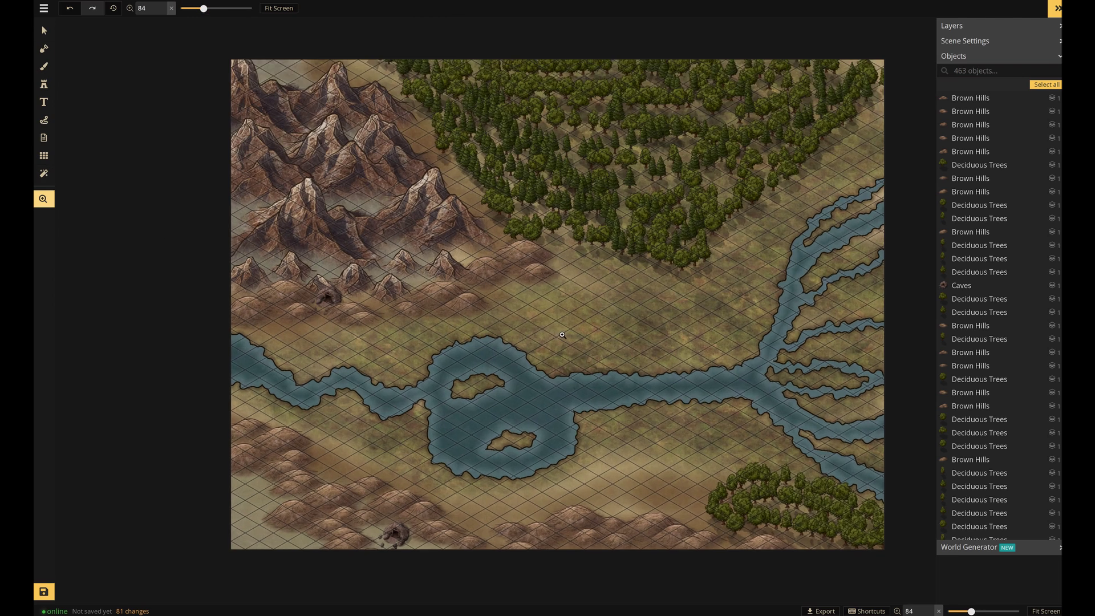
left_click(561, 334)
left_click(561, 334)
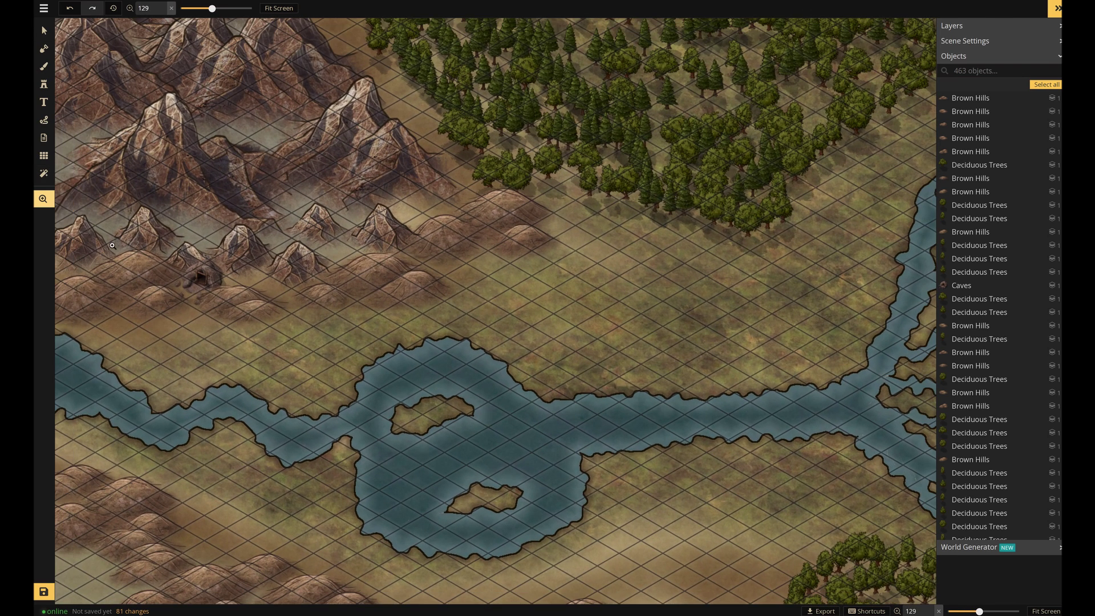
left_click(43, 84)
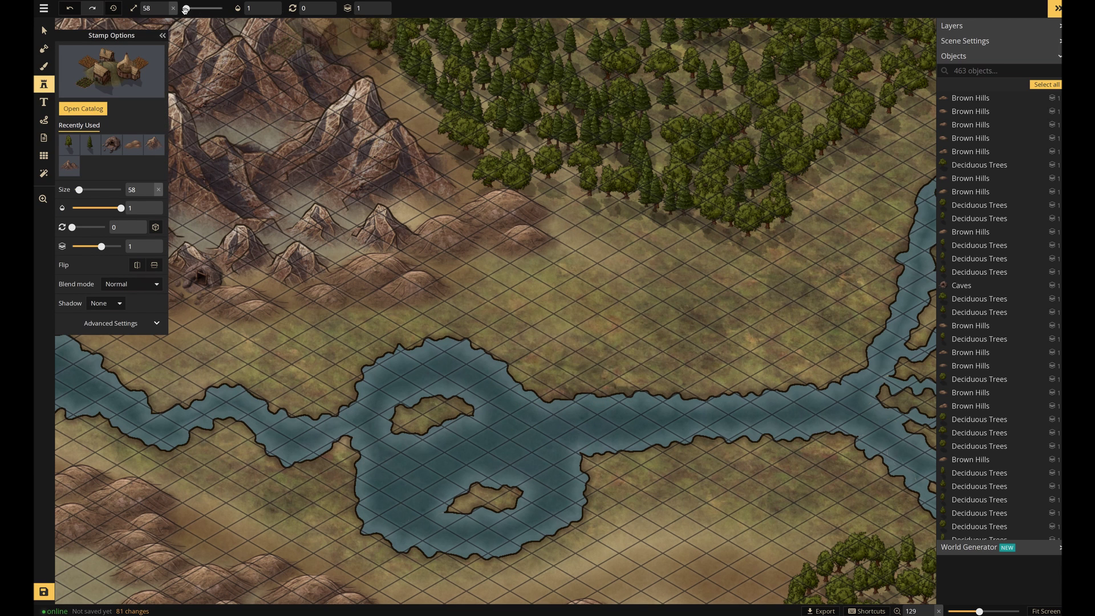
Shrink the stamp and place three farm villages: left of the loop, lower-left bank, southeast plain.
left_click_drag(185, 9, 182, 9)
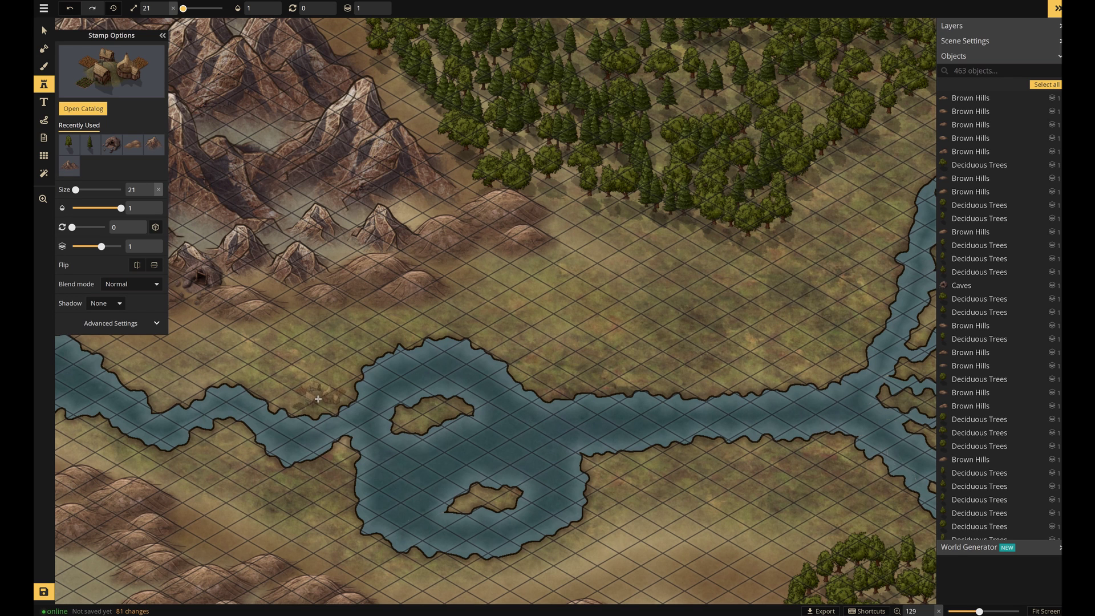
left_click(319, 396)
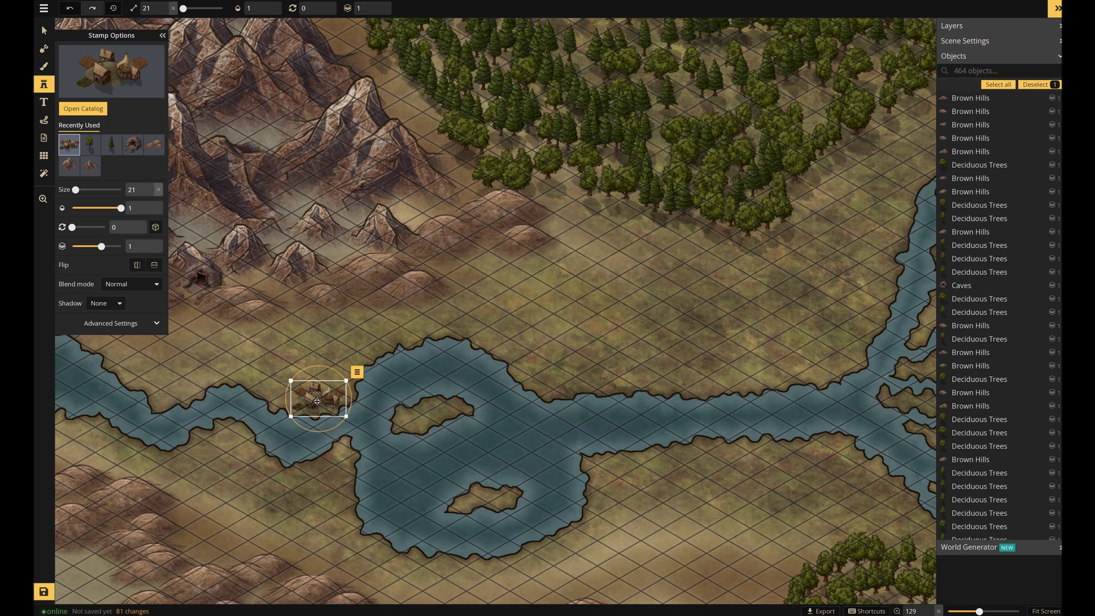
left_click(224, 445)
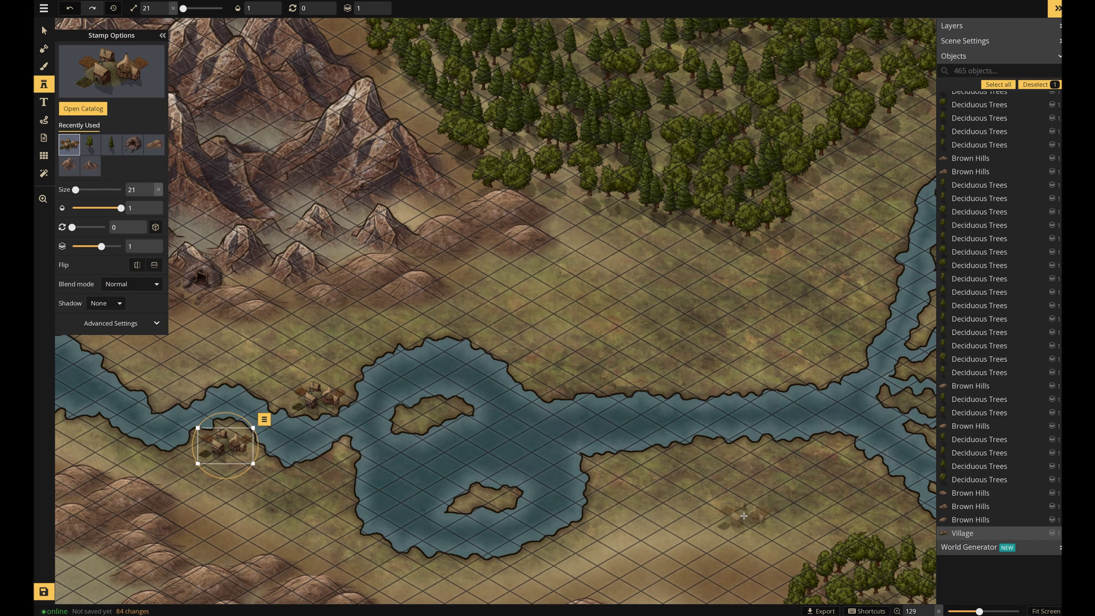
left_click(656, 241)
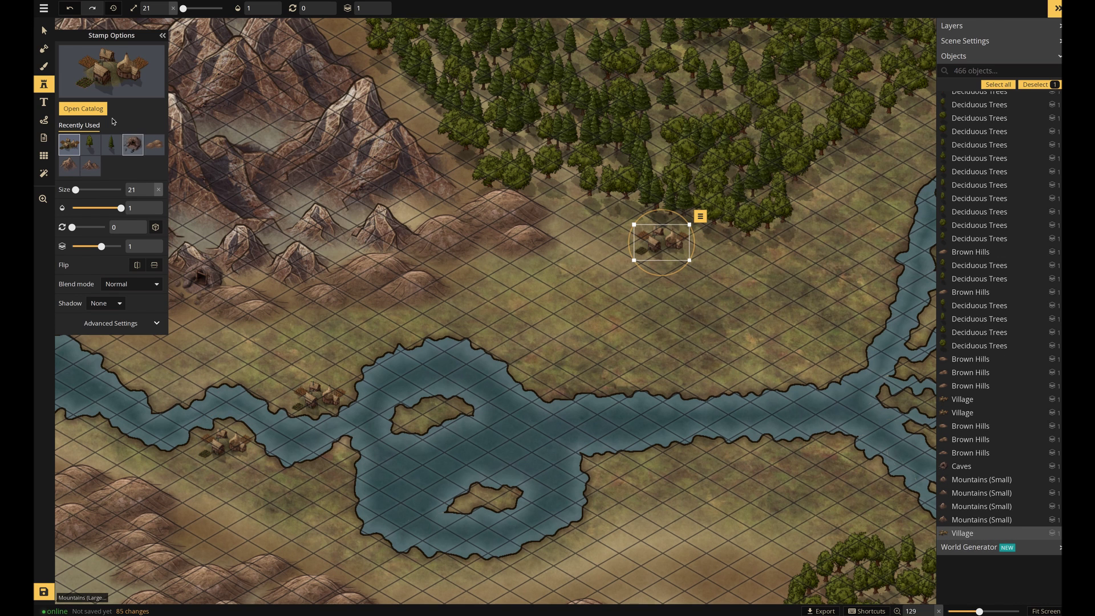
Place two Human Town stamps on the lake loop's north shore and the lower bank.
left_click(48, 85)
left_click(48, 85)
left_click(147, 76)
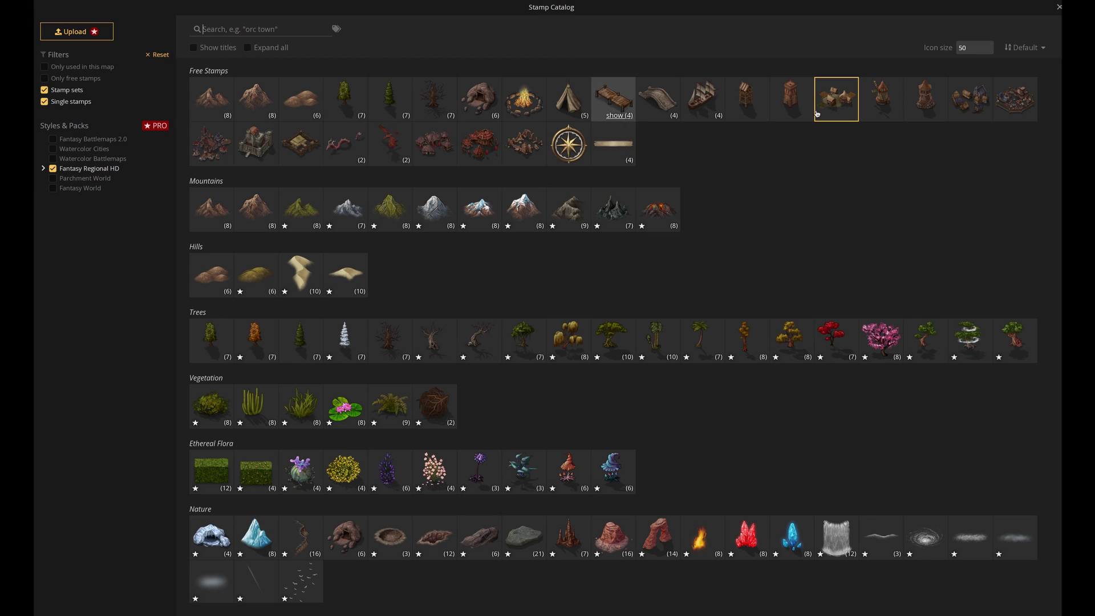
left_click(973, 108)
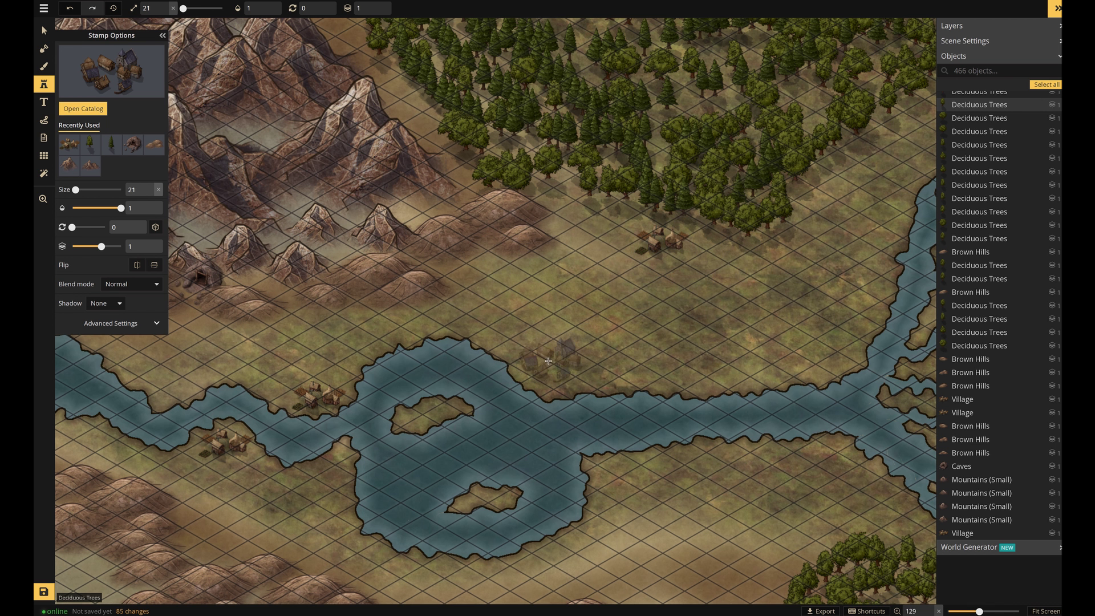
left_click(547, 369)
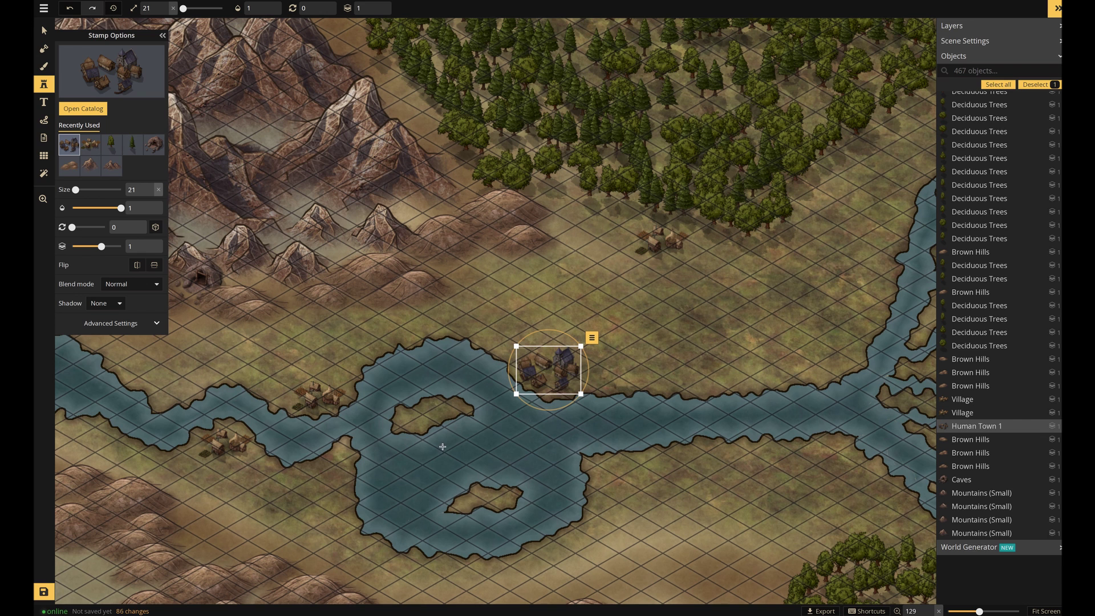
left_click(321, 486)
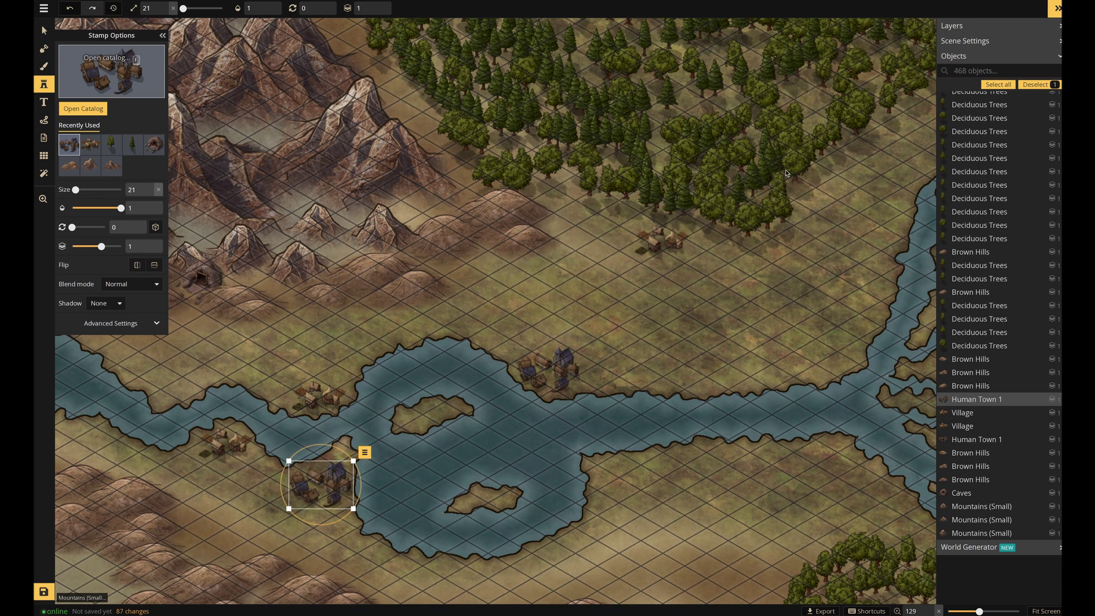
Place a Walled City stamp south-east of the river's eastern fork.
key("f")
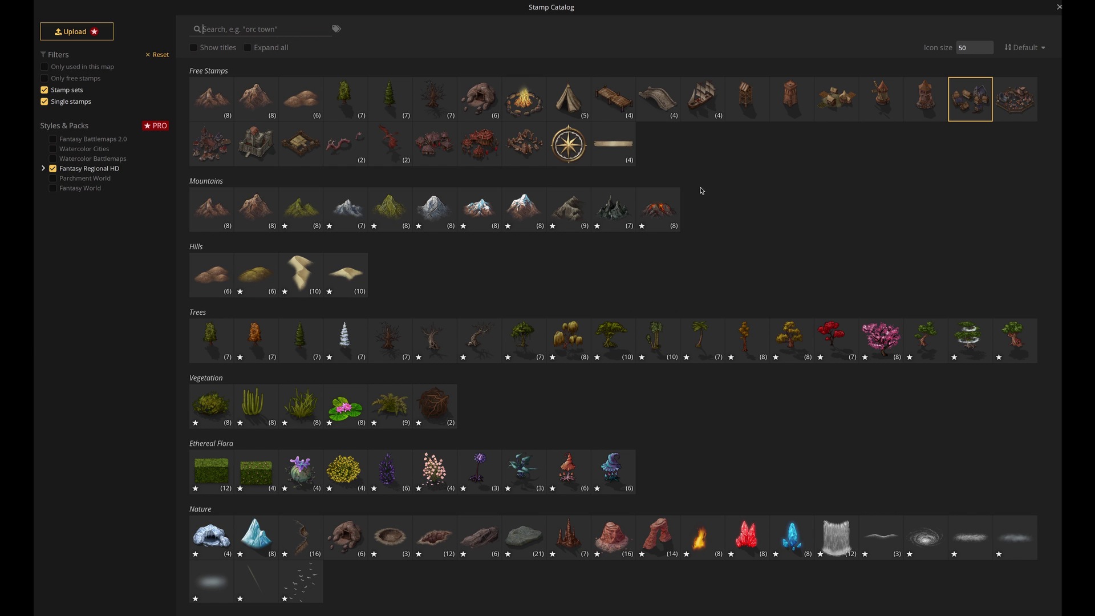
left_click(1018, 100)
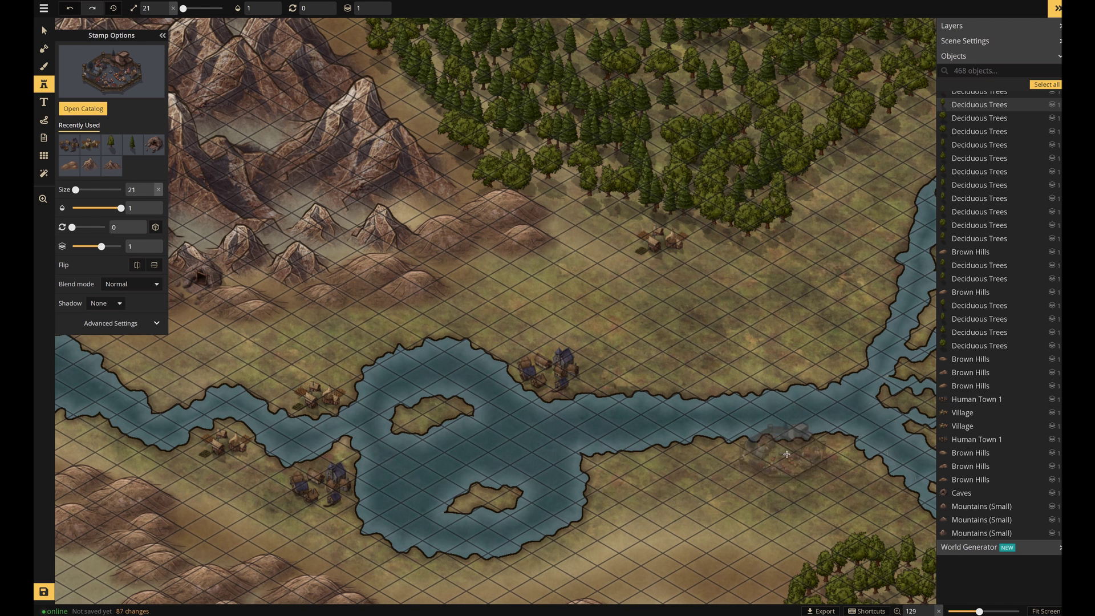
left_click(825, 470)
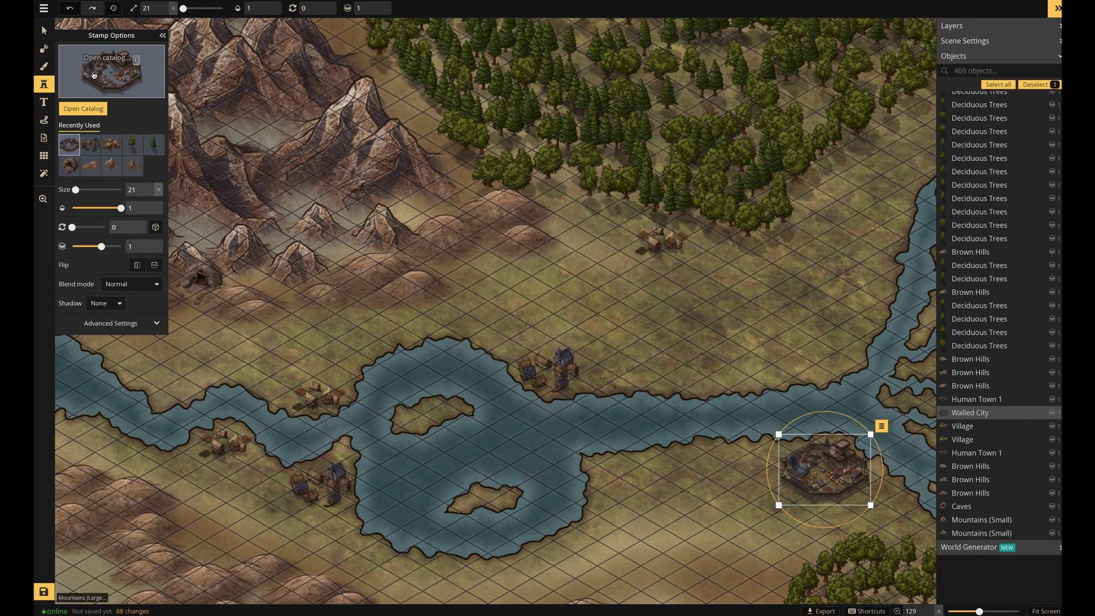
Place a size-15 Fortress on the eastern riverbank and reopen the stamp catalog.
left_click(104, 87)
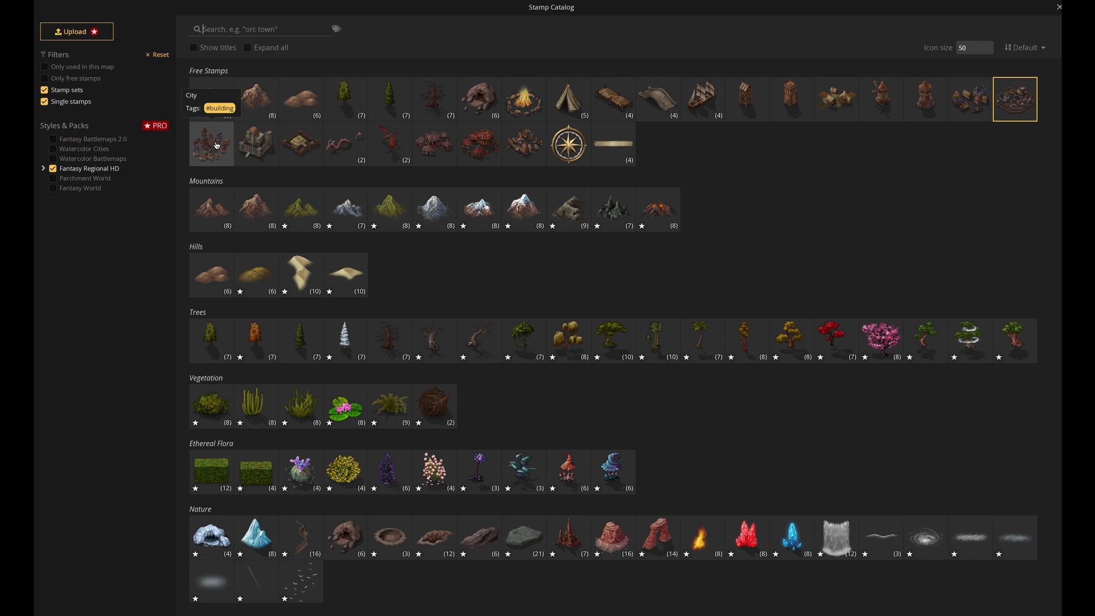
left_click(250, 145)
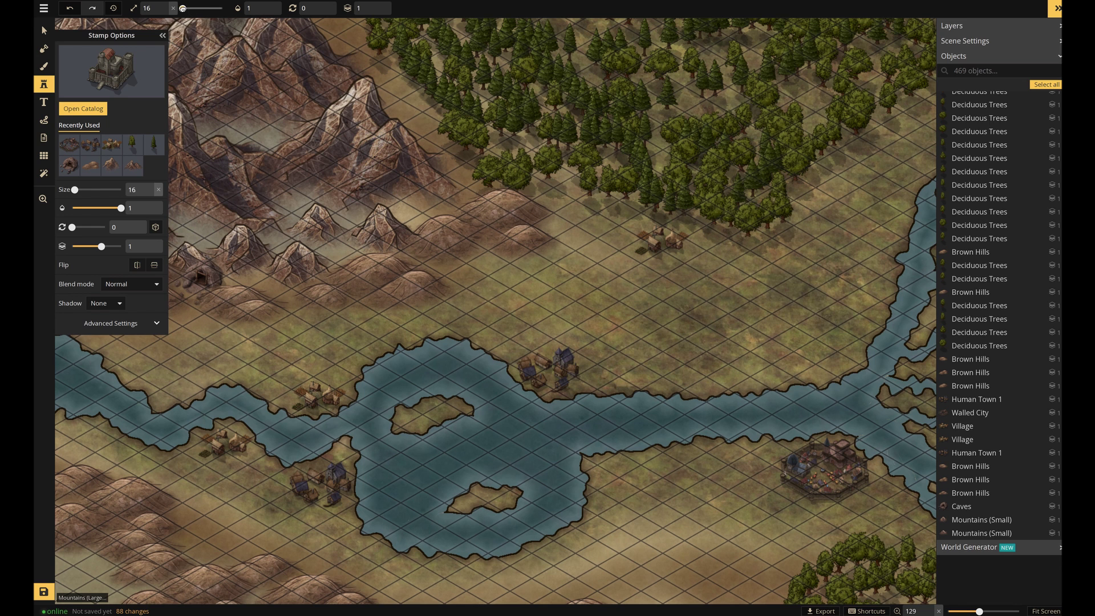
left_click(183, 8)
left_click_drag(183, 8, 182, 8)
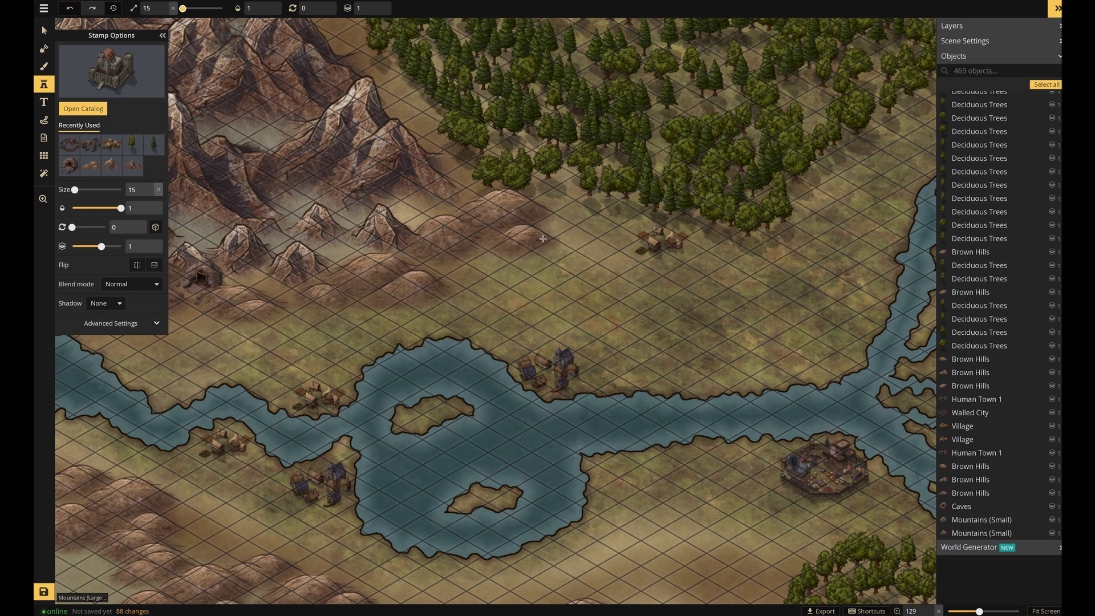
left_click(858, 297)
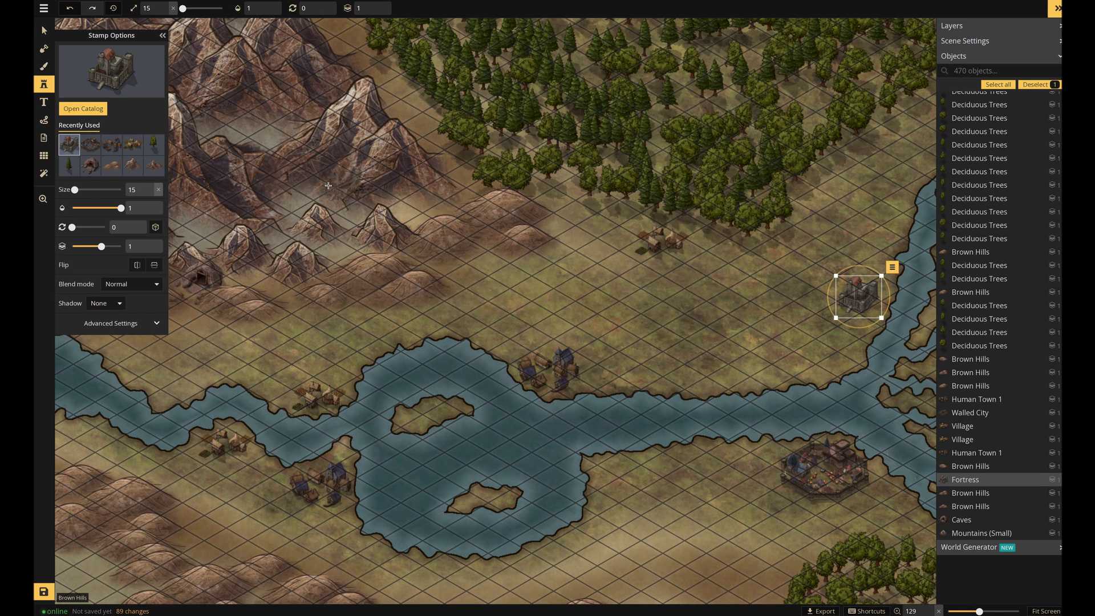
left_click(46, 85)
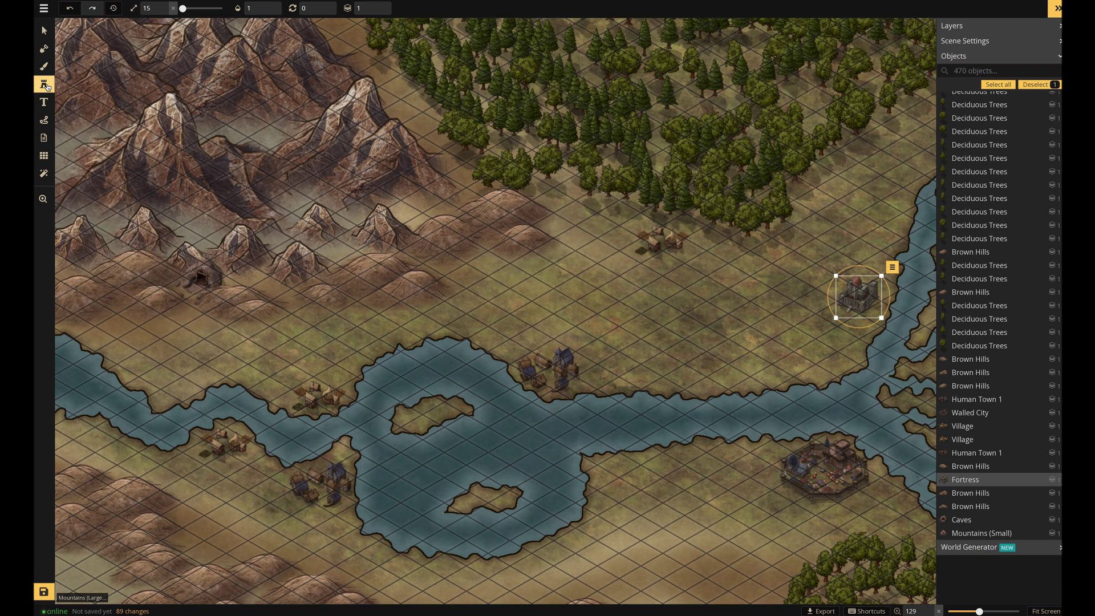
left_click(46, 85)
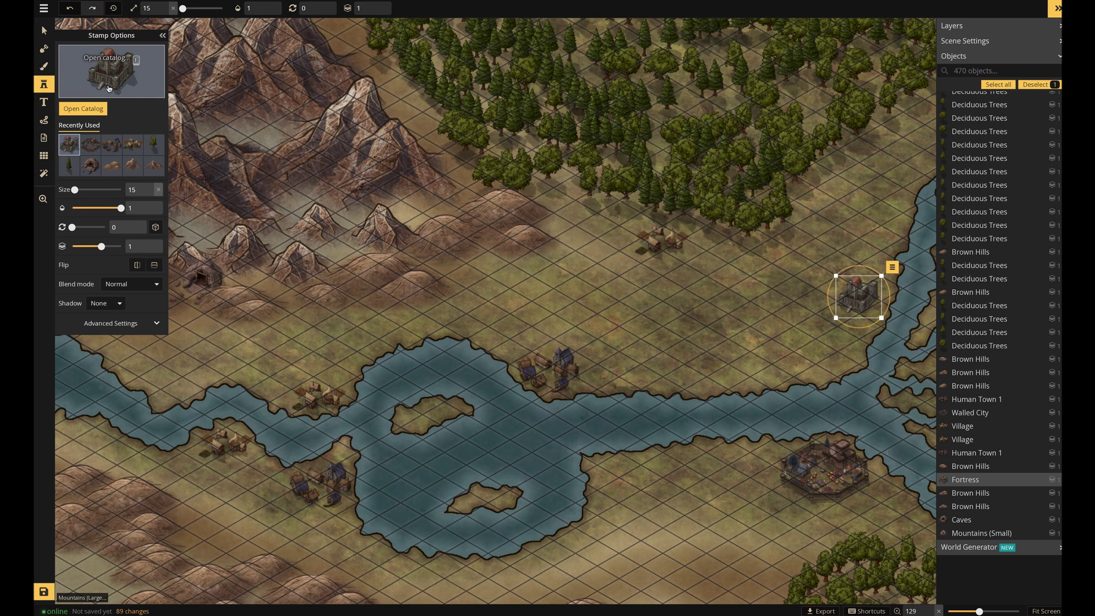
left_click(109, 87)
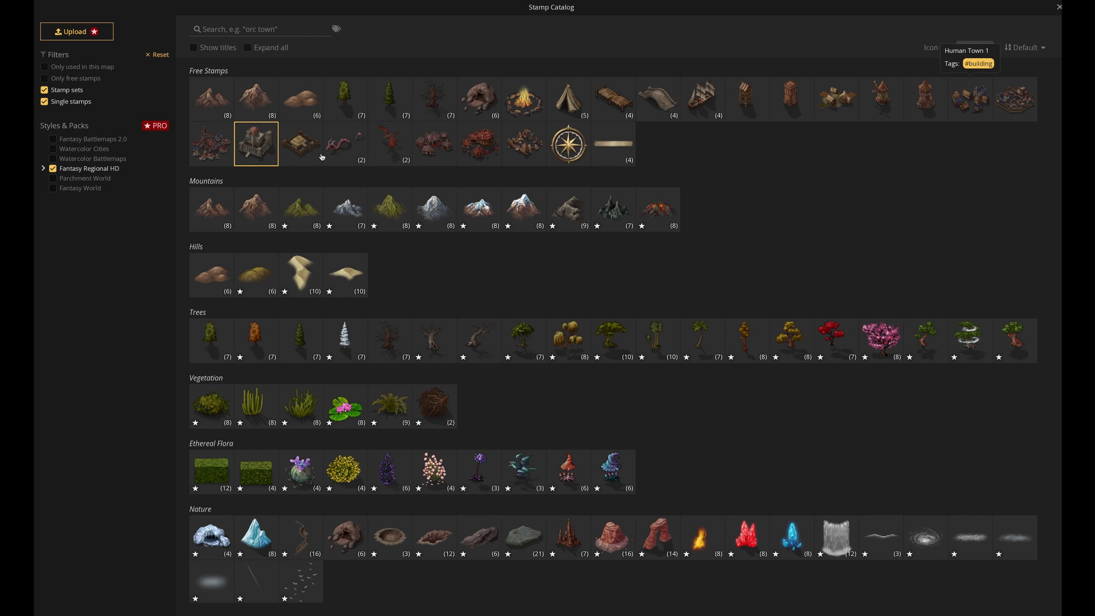
Place a City stamp below the fortress.
double_click(213, 147)
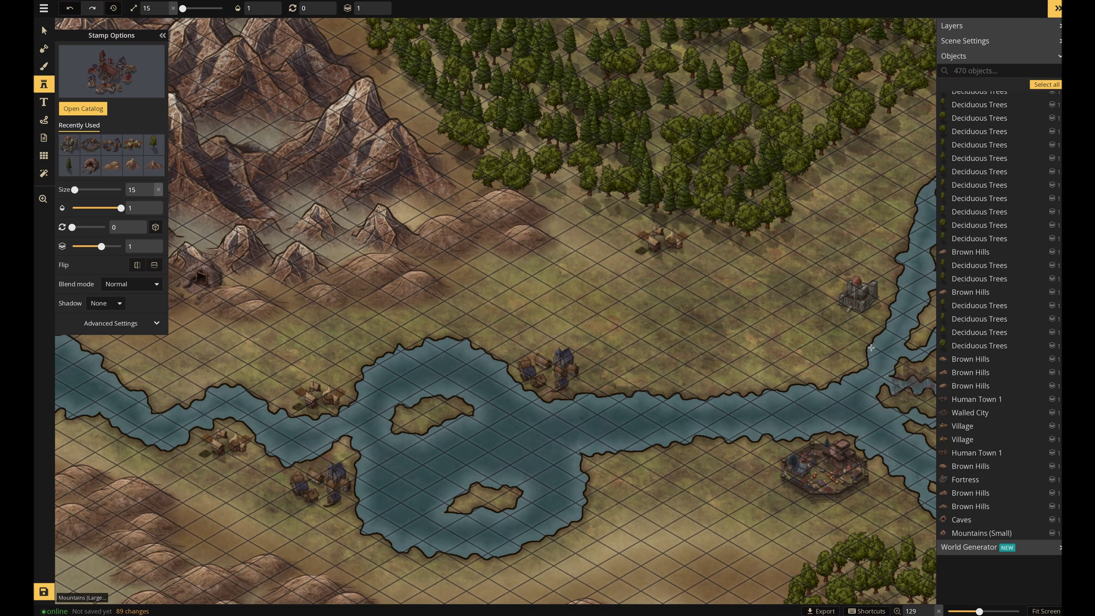
scroll(827, 353, "up", 5)
left_click(822, 359)
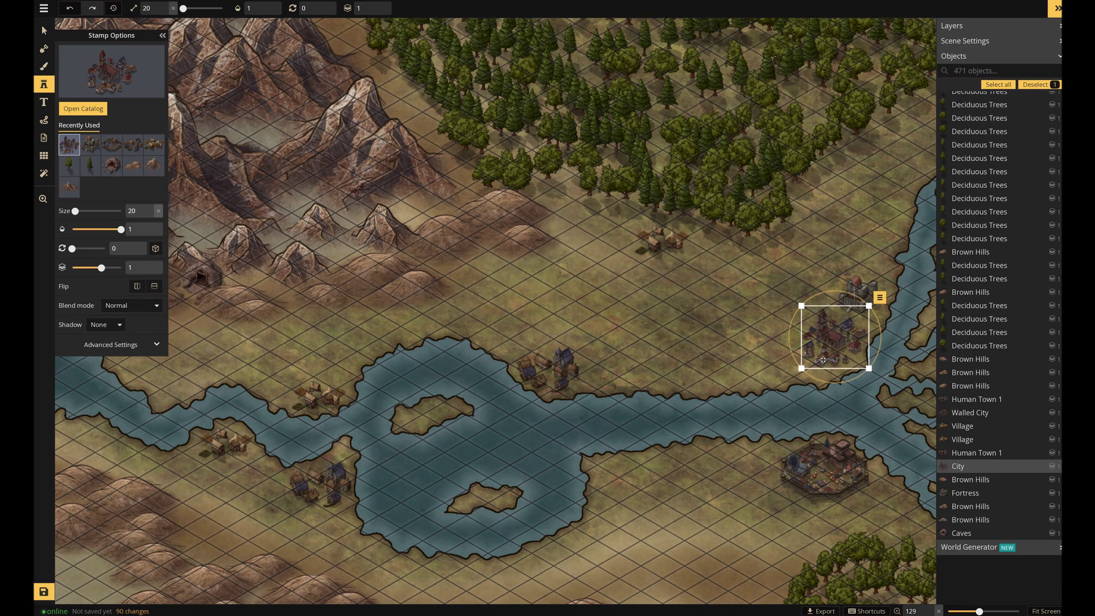
Place three Windmill 3 stamps in a row along the north riverbank.
left_click(111, 70)
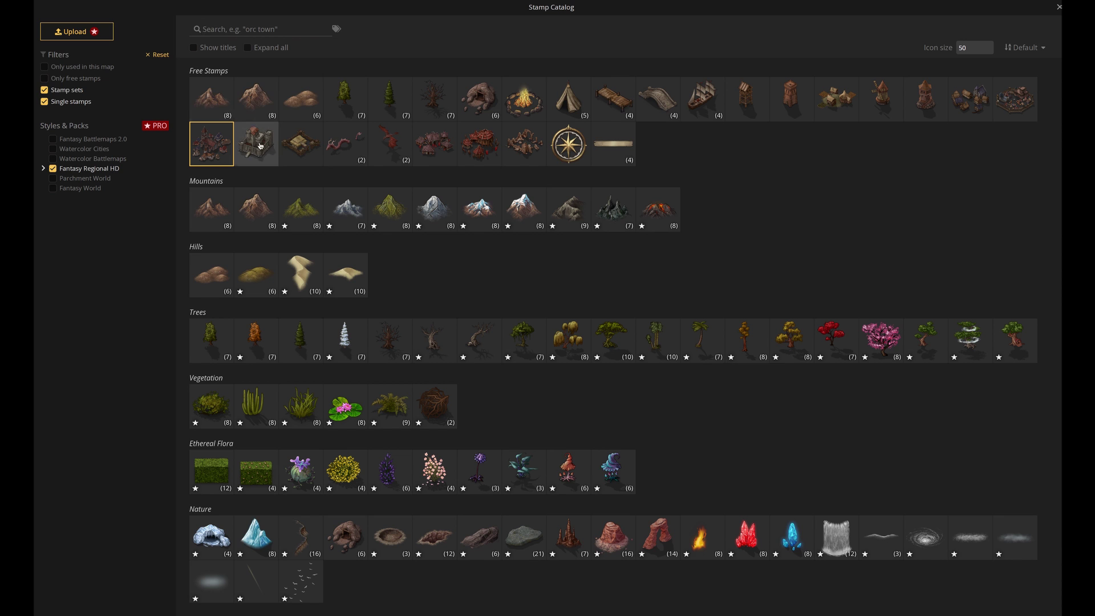
double_click(881, 103)
left_click(597, 378)
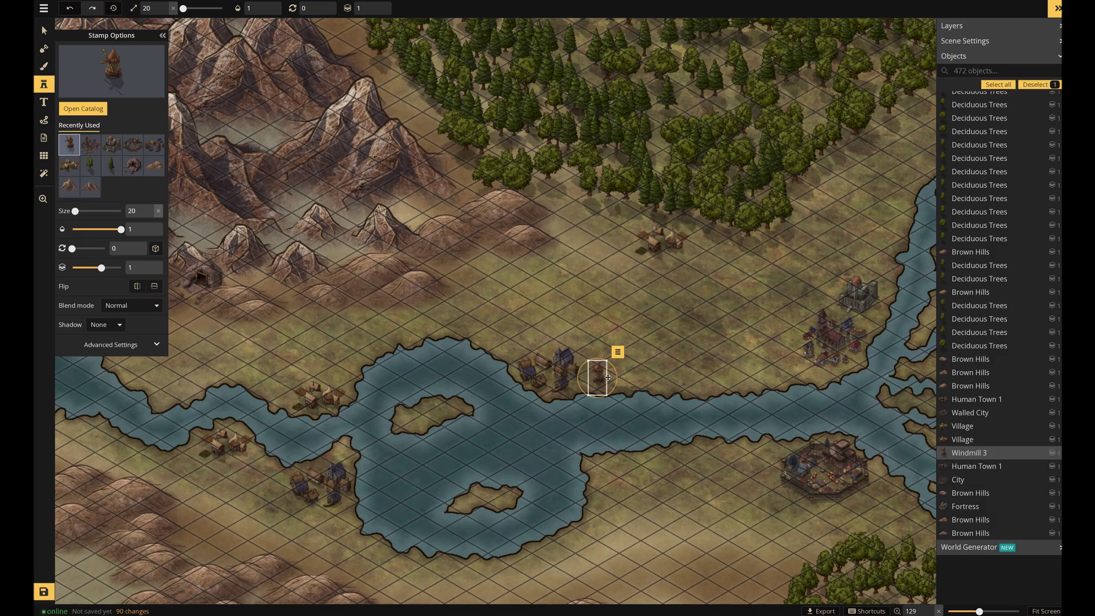
left_click(638, 375)
left_click(682, 375)
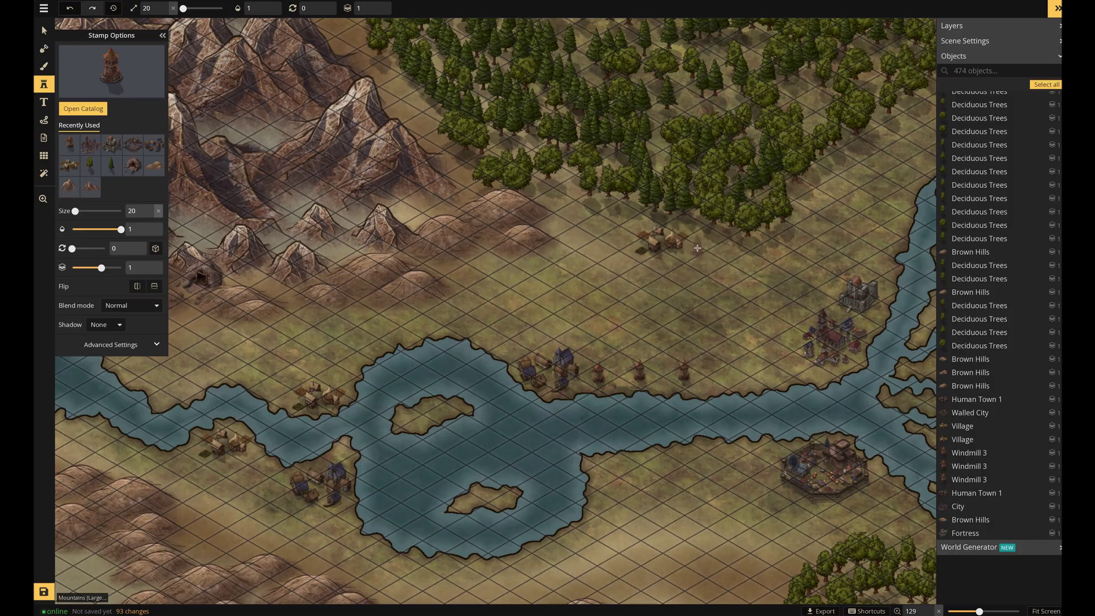
Add a wizard's tower beside the northern village and ruins in the southern hills.
left_click(697, 248)
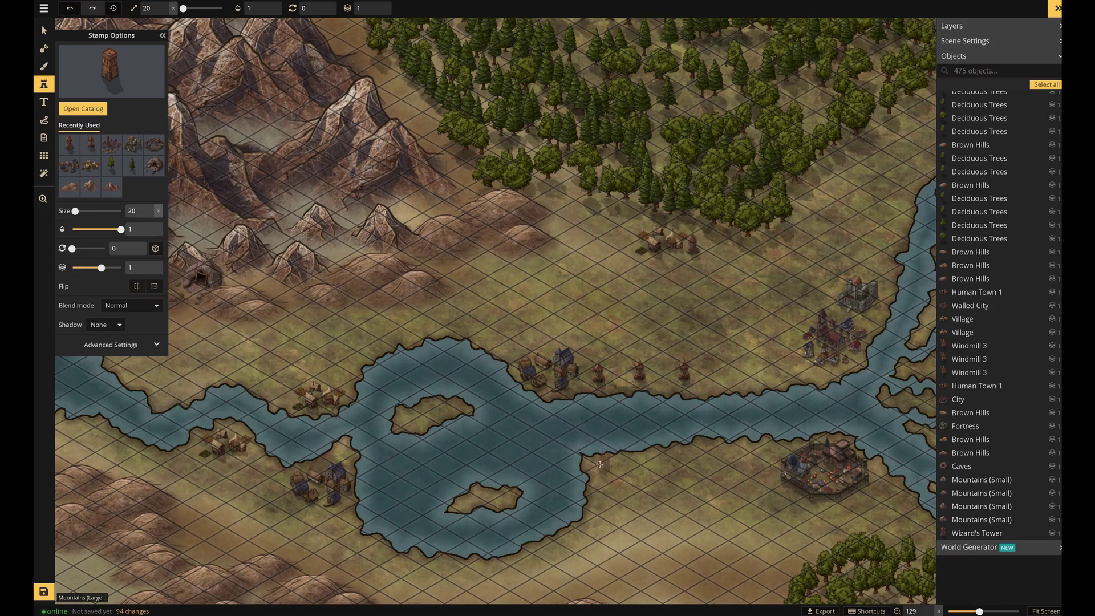
left_click(599, 464)
scroll(782, 550, "down", 5)
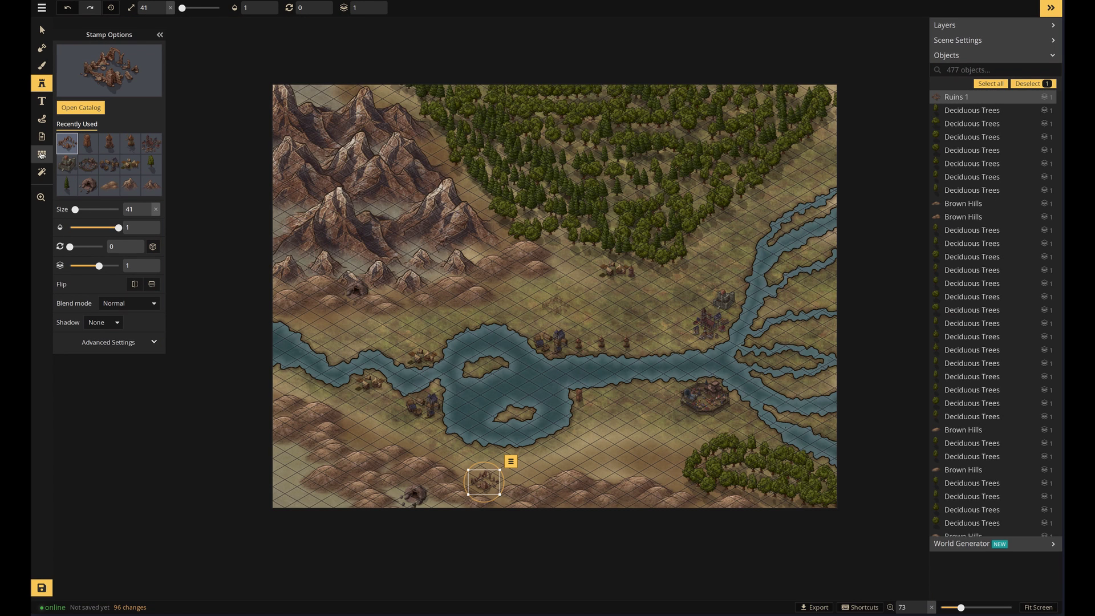
Change the grid line colour in Grid Options to dark teal 003D42.
left_click(41, 154)
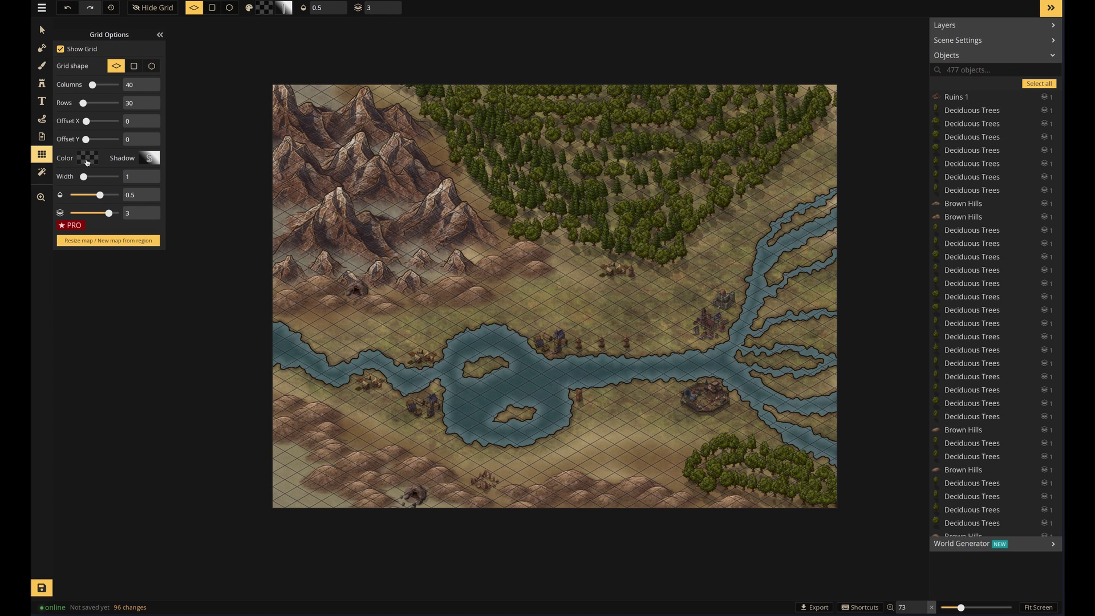
left_click(86, 160)
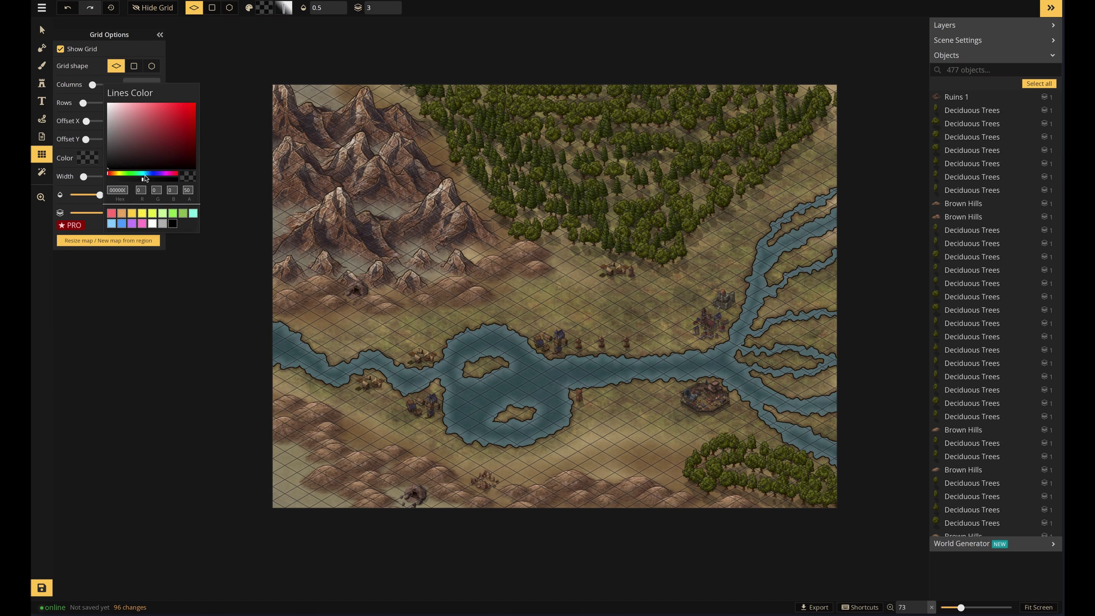
left_click(147, 173)
left_click_drag(190, 154, 209, 156)
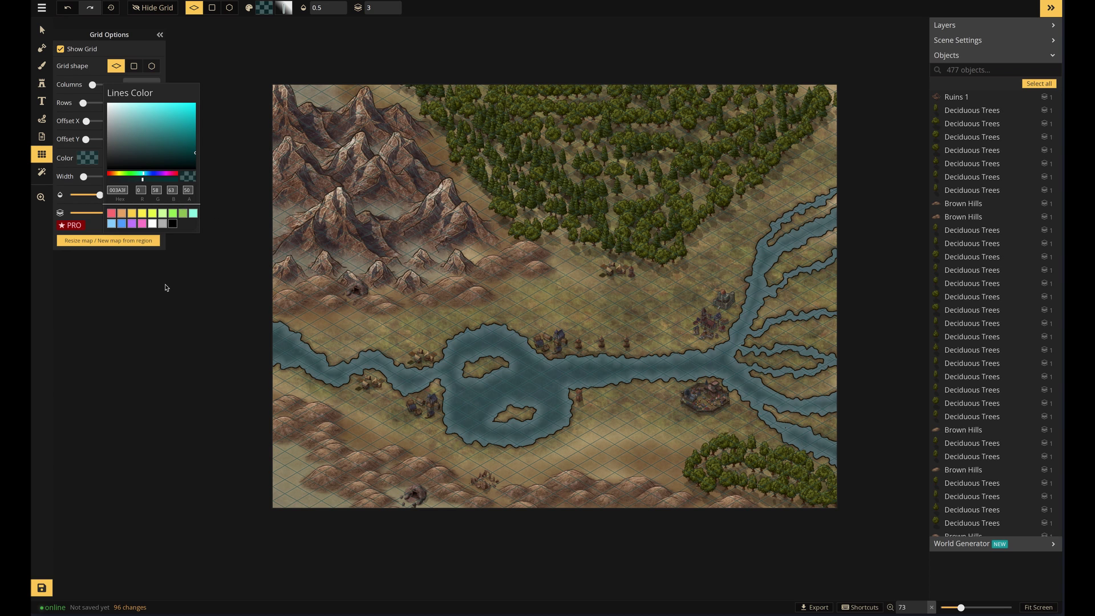
left_click(167, 287)
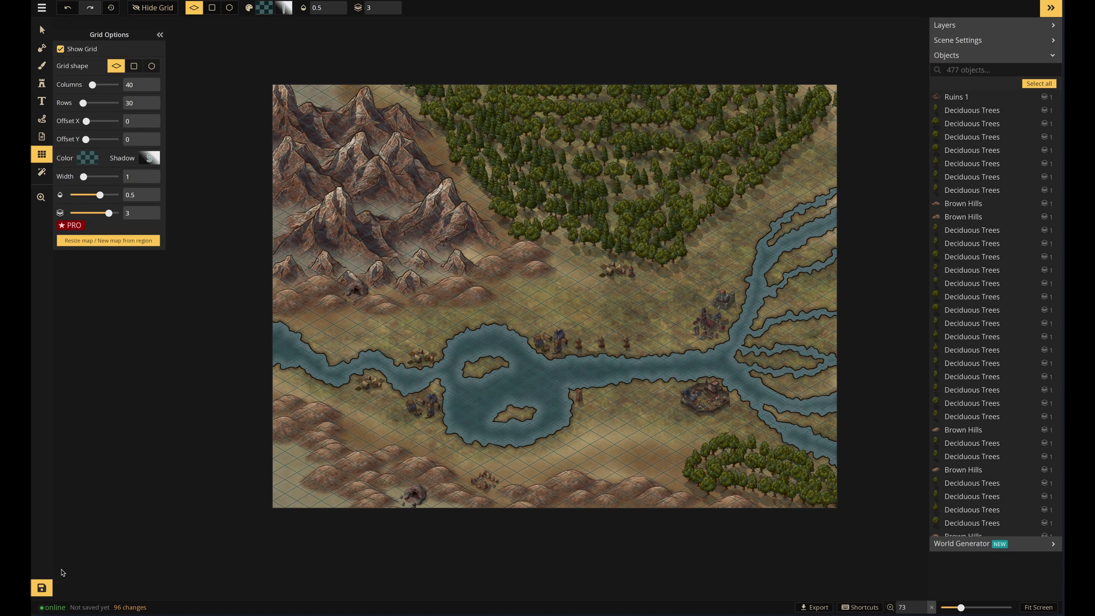
Save the map, entering a map name in the save prompt and confirming.
left_click(41, 589)
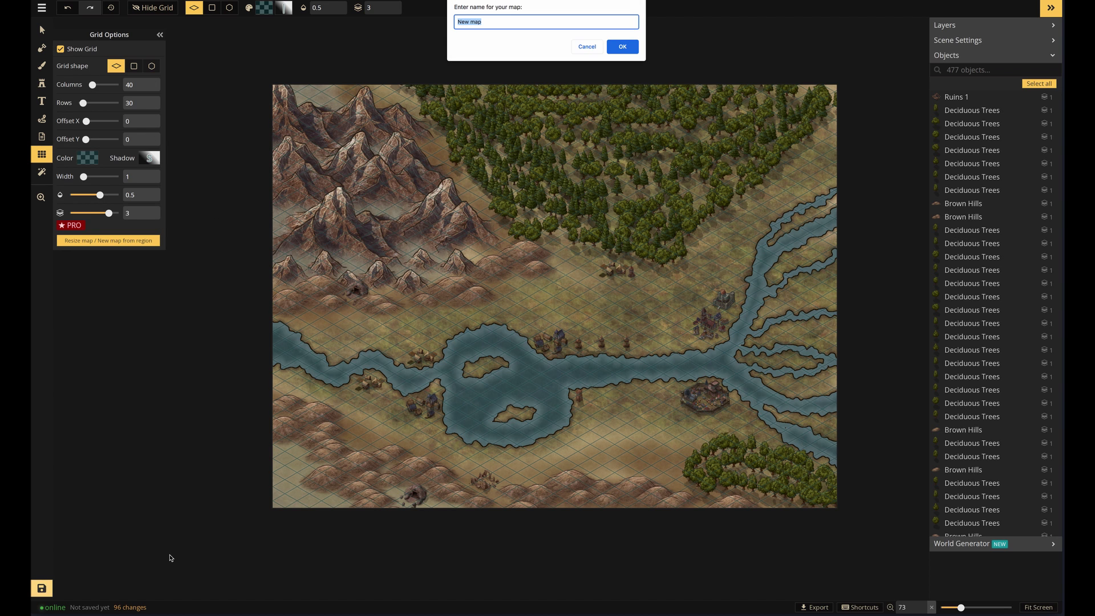
type("Co")
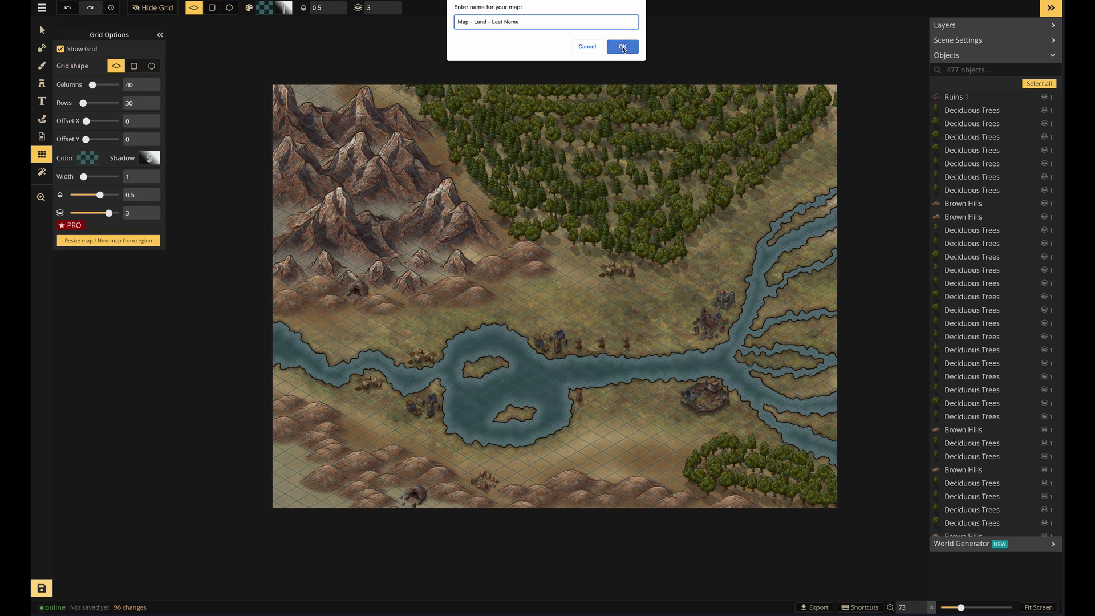
left_click(618, 54)
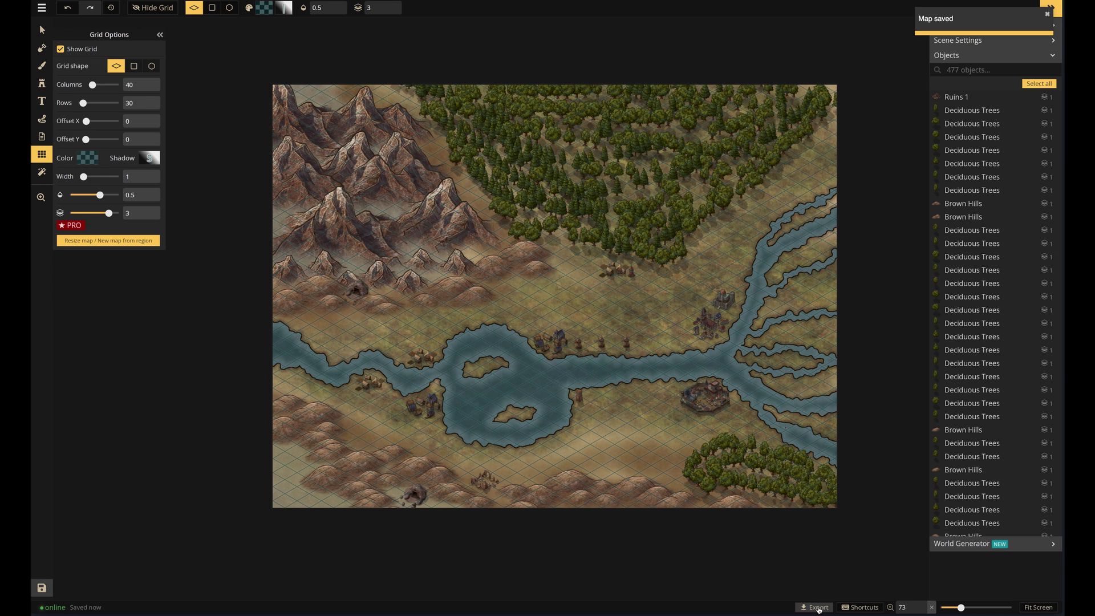
Export the map as a 2048 x 1536 px image.
left_click(817, 607)
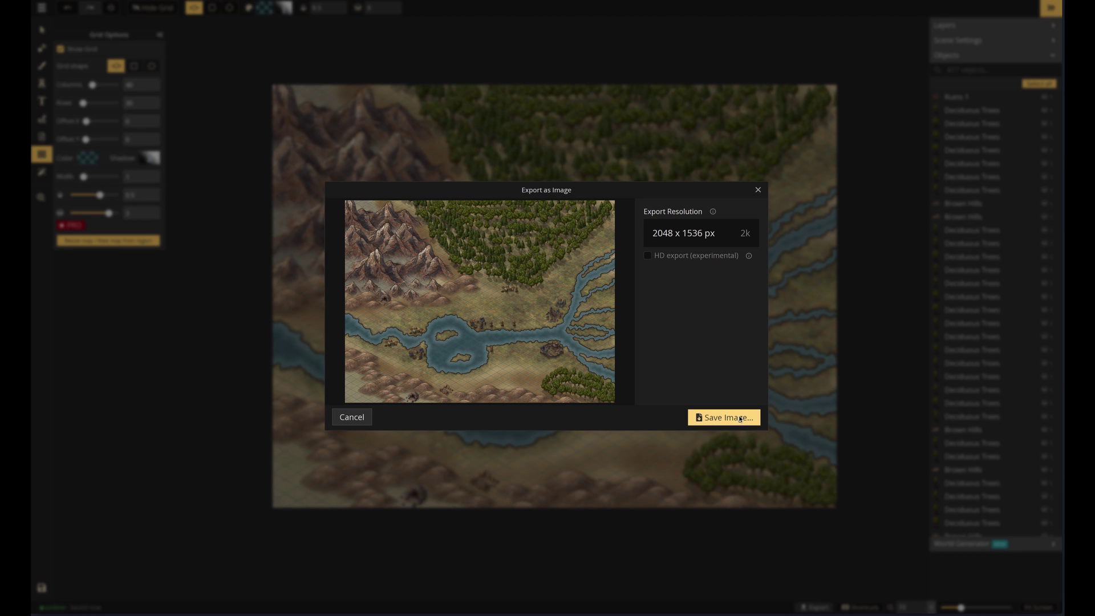
left_click(739, 416)
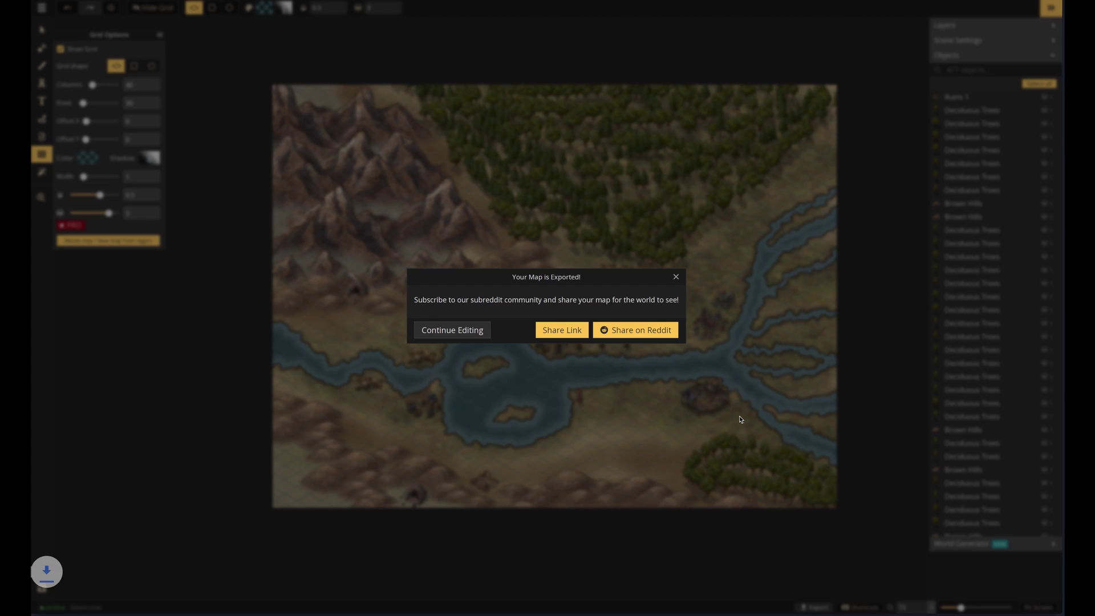